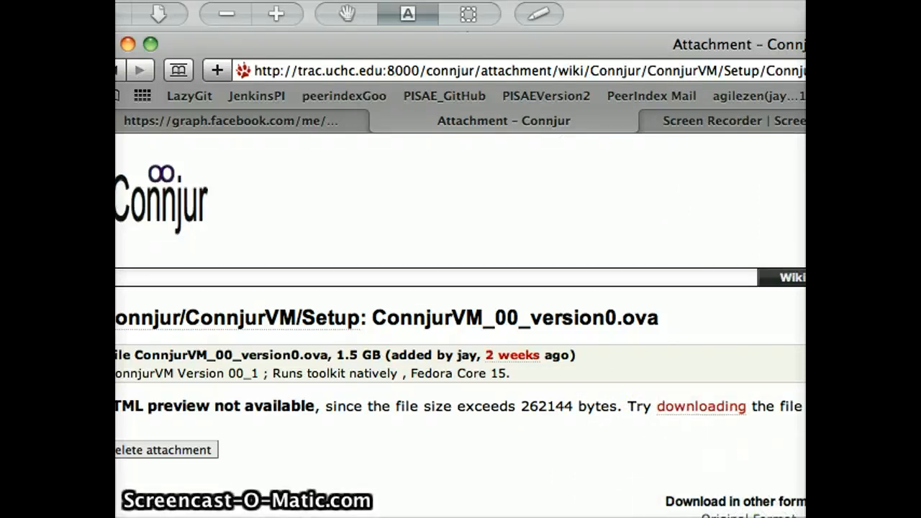
key(super+Tab)
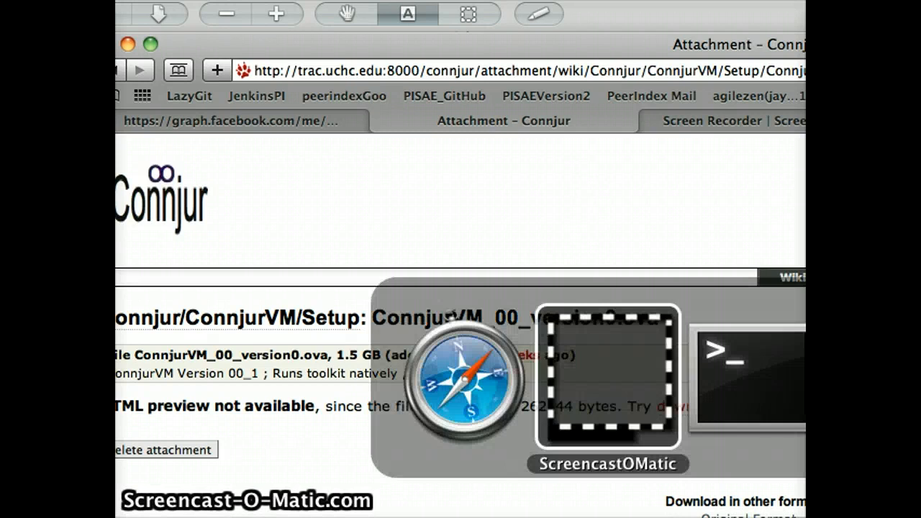
key(super+shift+Tab)
key(super+n)
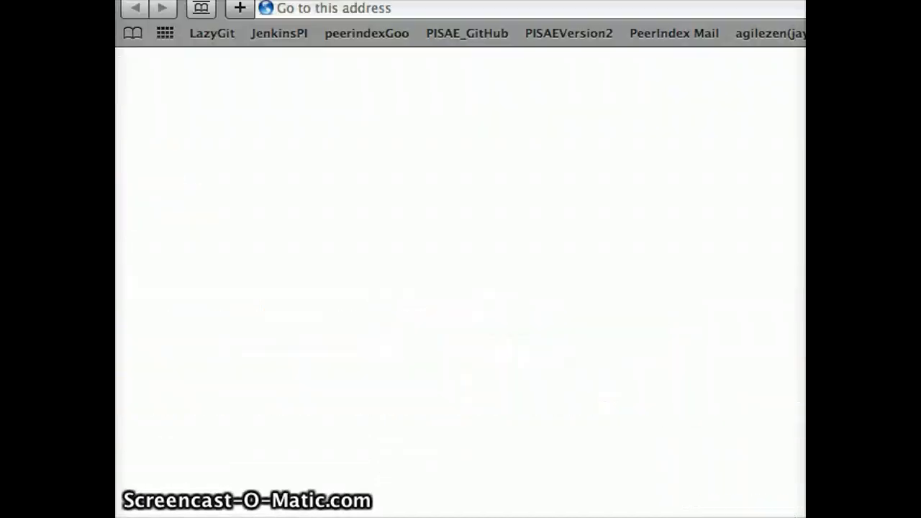
drag(575, 1, 920, 8)
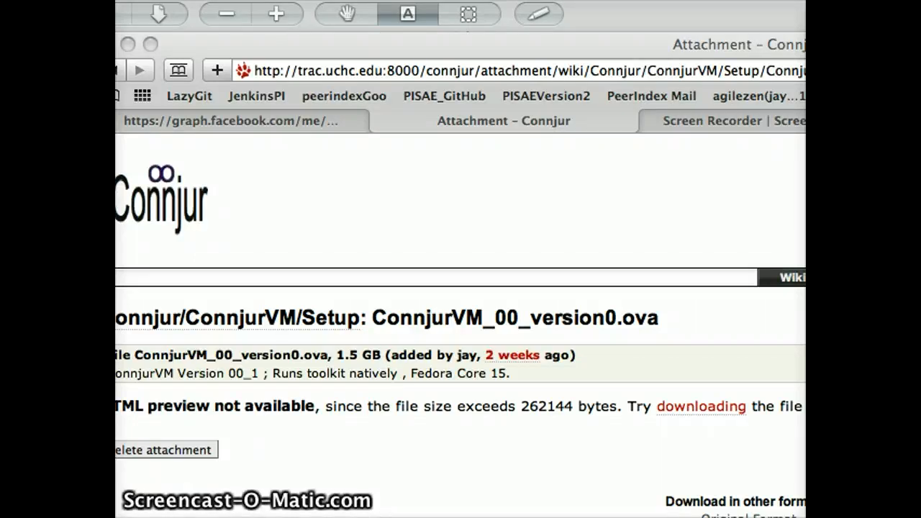
Follow the download link for the ConnjurVM_00_version0.ova attachment and bring up the browser's list of downloads.
click(689, 409)
key(XF86AudioRaiseVolume)
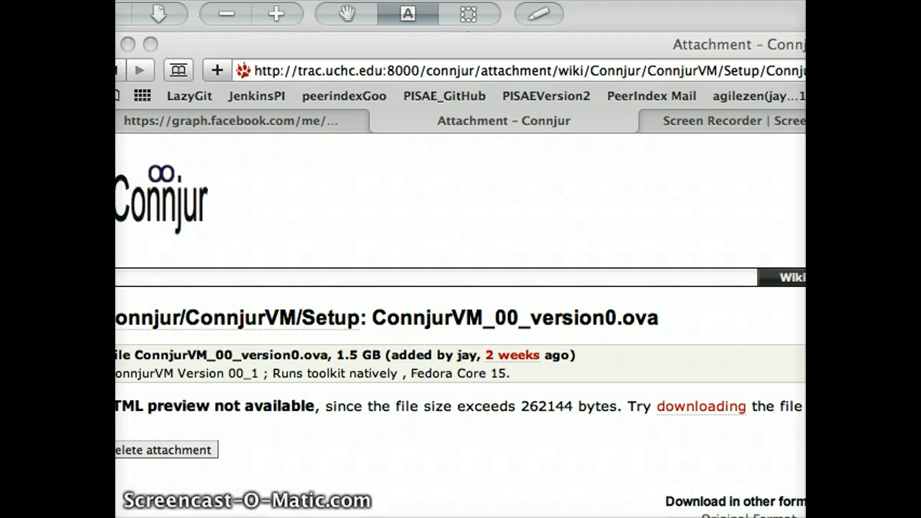
key(XF86AudioRaiseVolume)
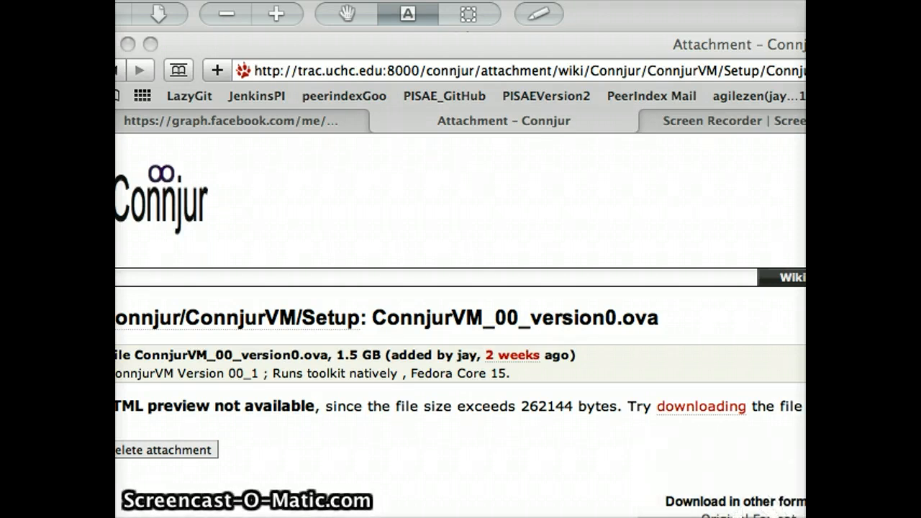
click(726, 407)
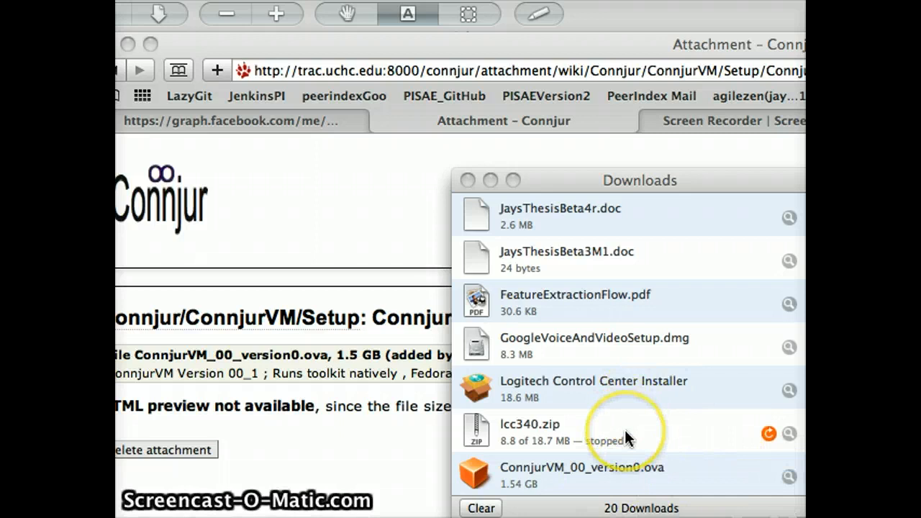
Reveal the downloaded ConnjurVM_00_version0.ova in its folder and select it there.
click(624, 464)
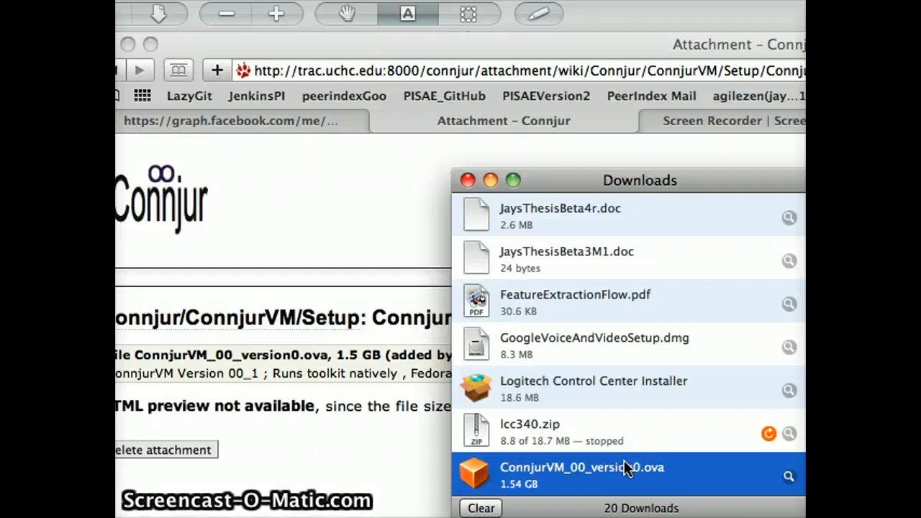
click(789, 484)
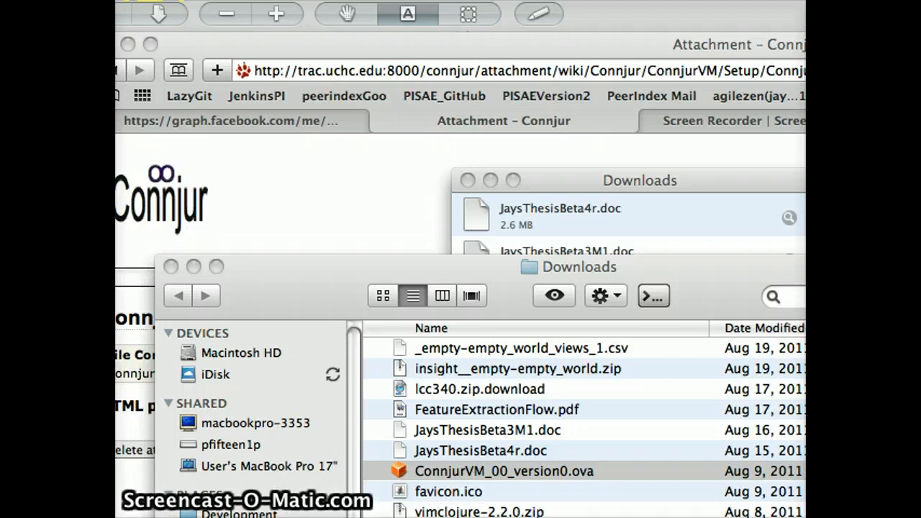
click(452, 470)
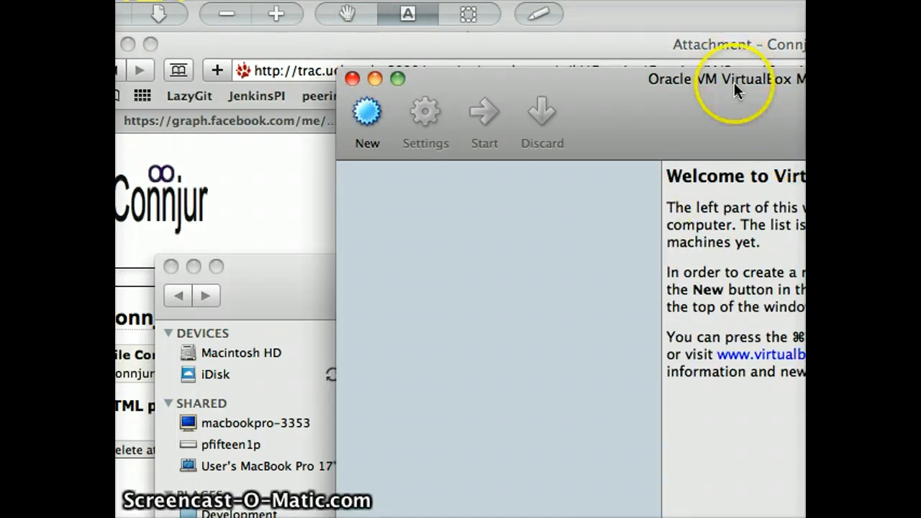
In Oracle VM VirtualBox Manager, dismiss the new-version notice and start the Appliance Import Wizard.
drag(735, 90, 581, 60)
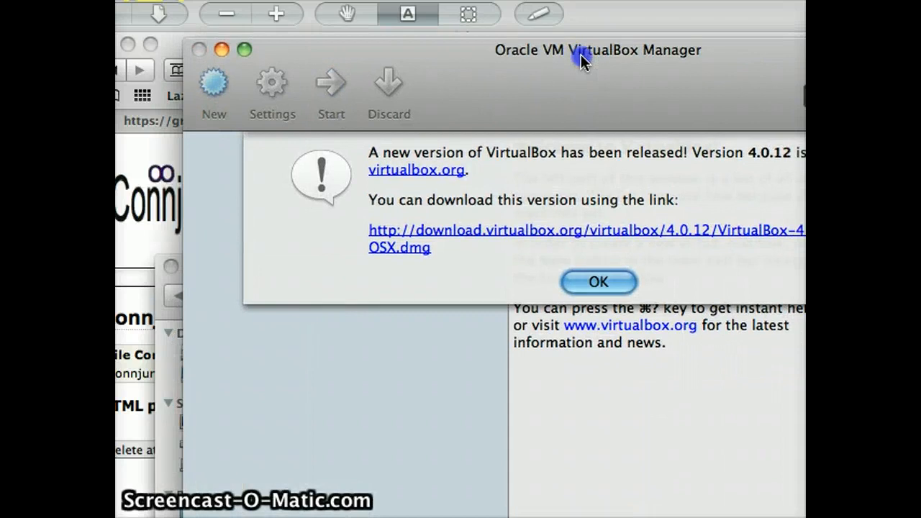
click(598, 279)
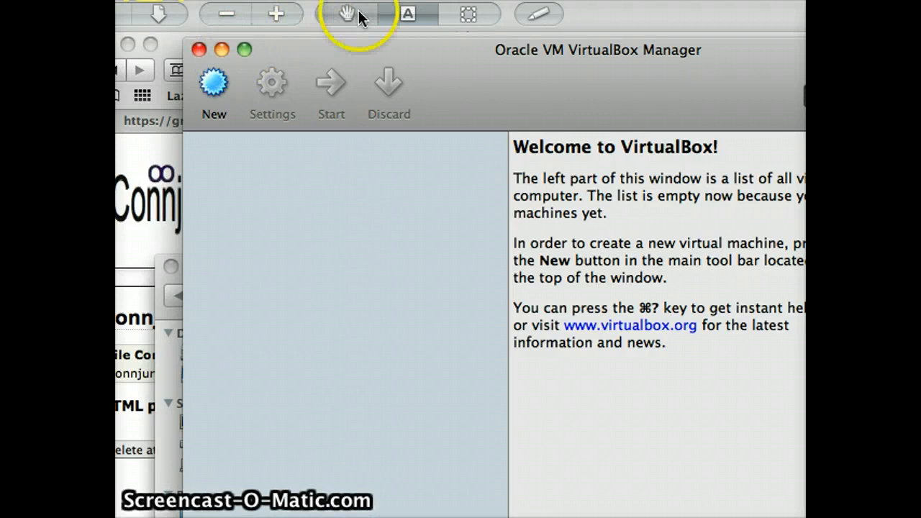
click(284, 0)
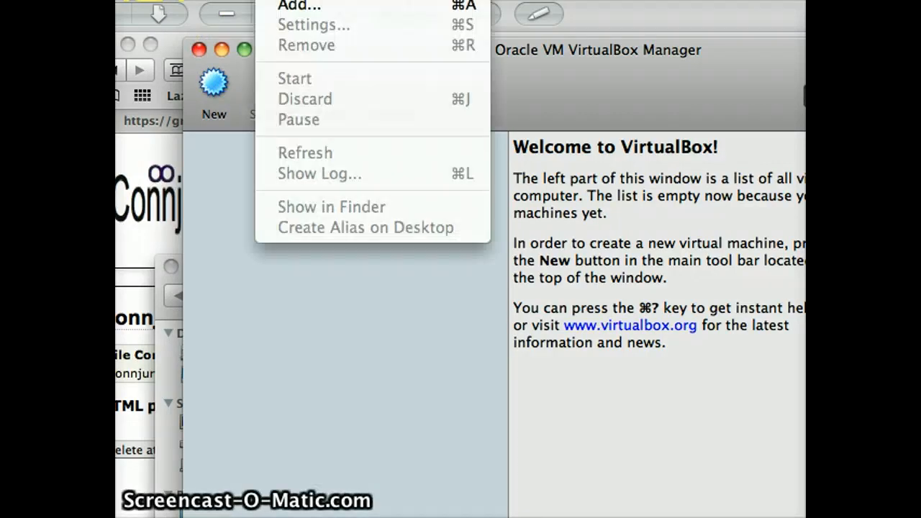
mouse_move(229, 0)
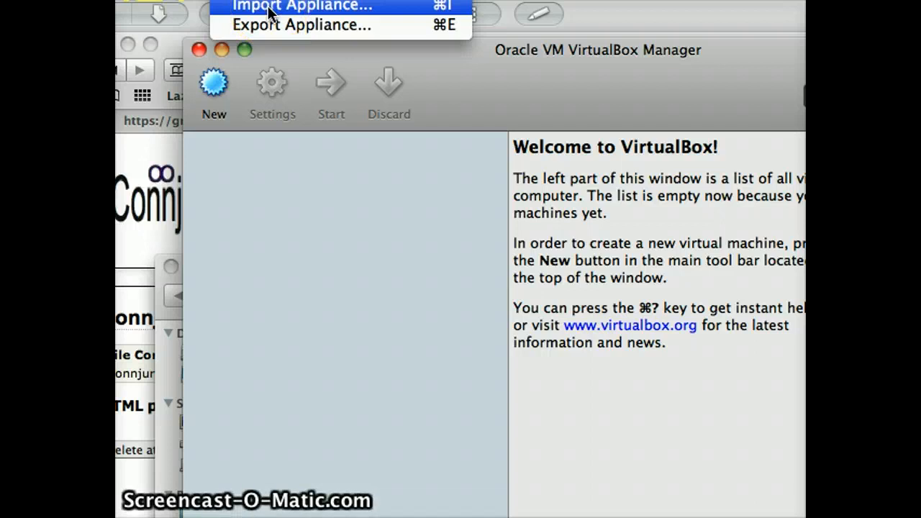
click(545, 489)
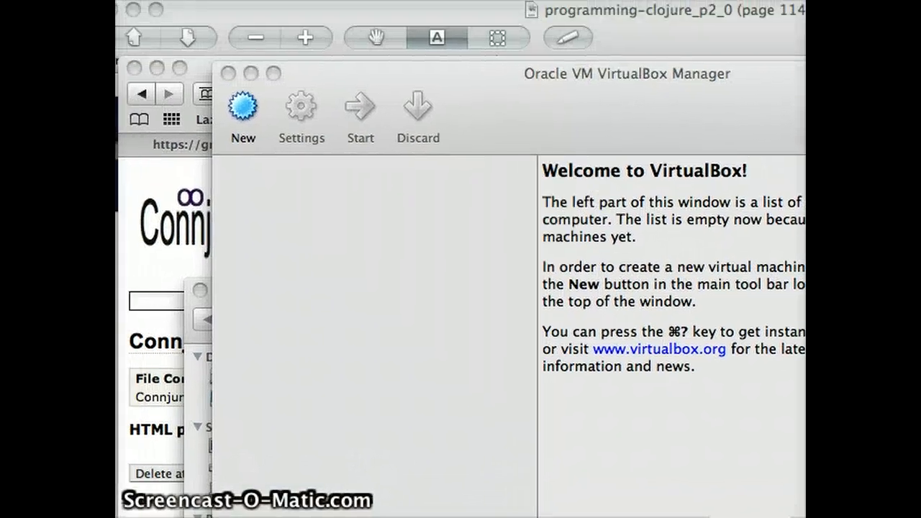
click(300, 365)
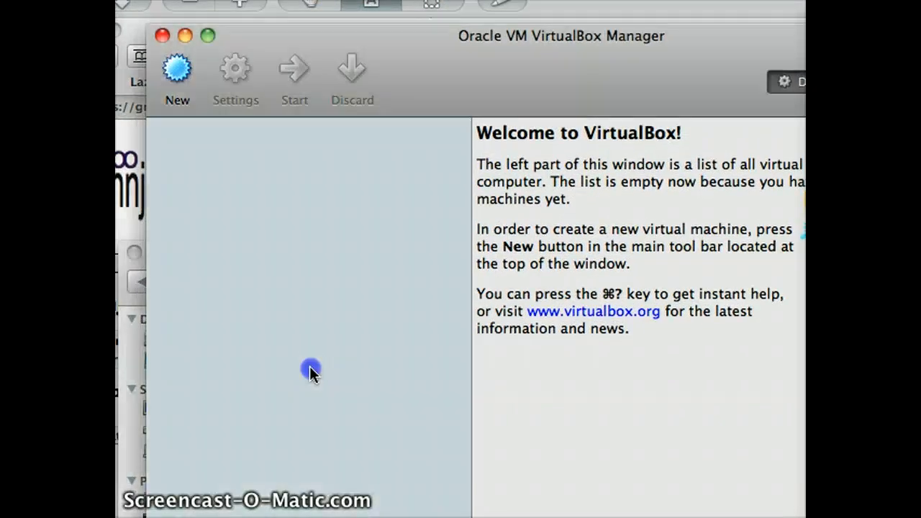
click(248, 1)
mouse_move(195, 0)
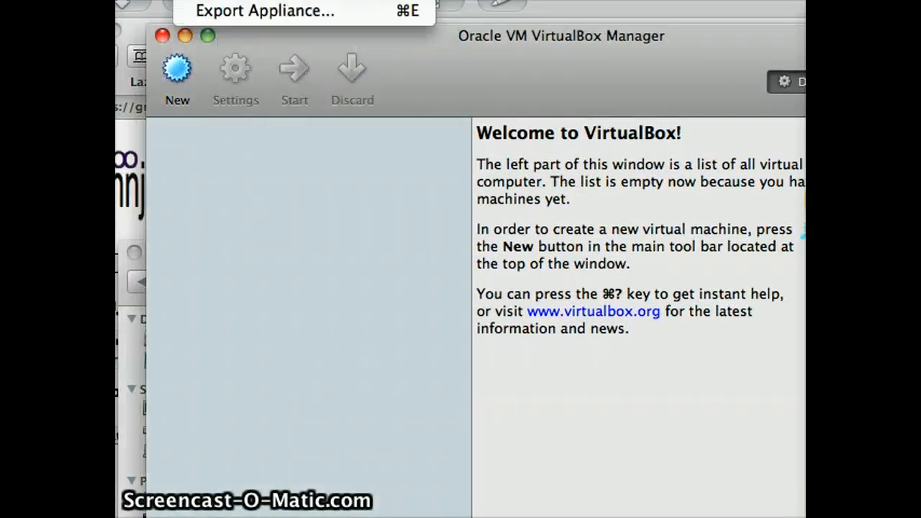
click(248, 1)
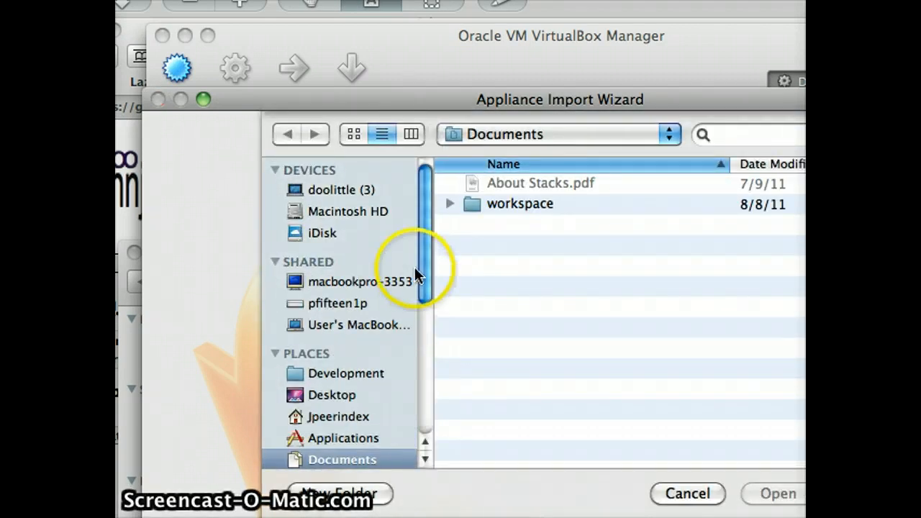
Choose ConnjurVM_00_version0.ova from the home folder's Downloads directory as the appliance to import.
drag(425, 273, 423, 340)
drag(423, 385, 446, 261)
click(758, 135)
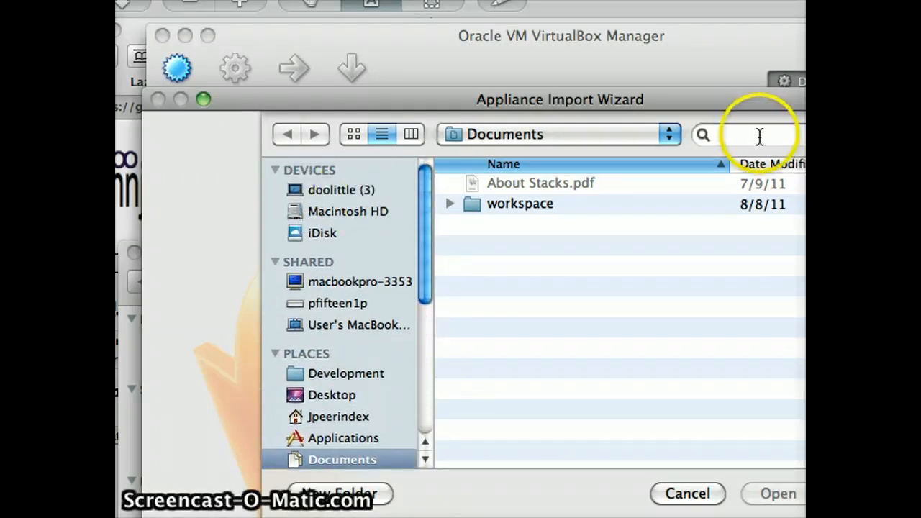
click(641, 133)
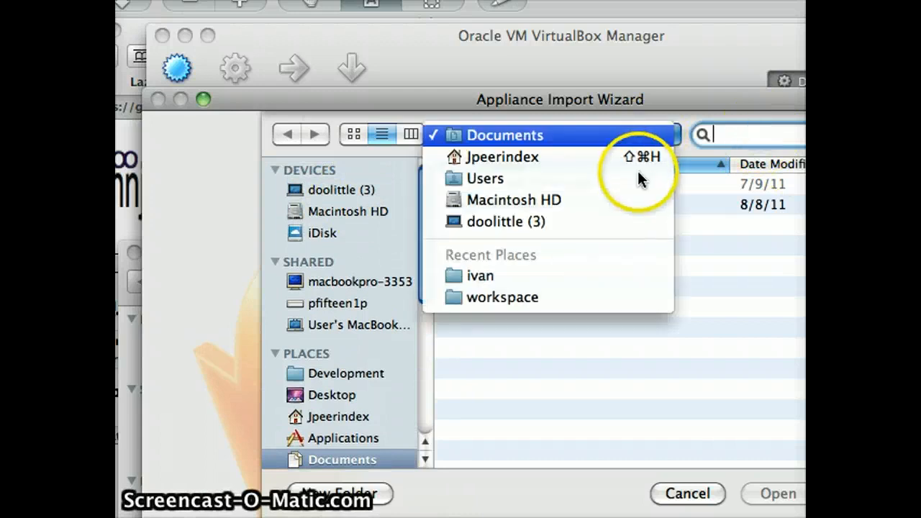
click(639, 161)
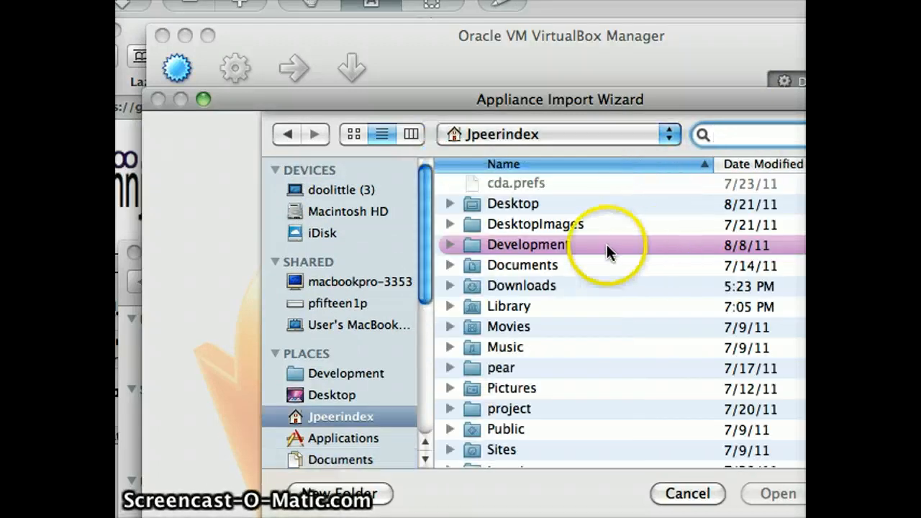
click(449, 287)
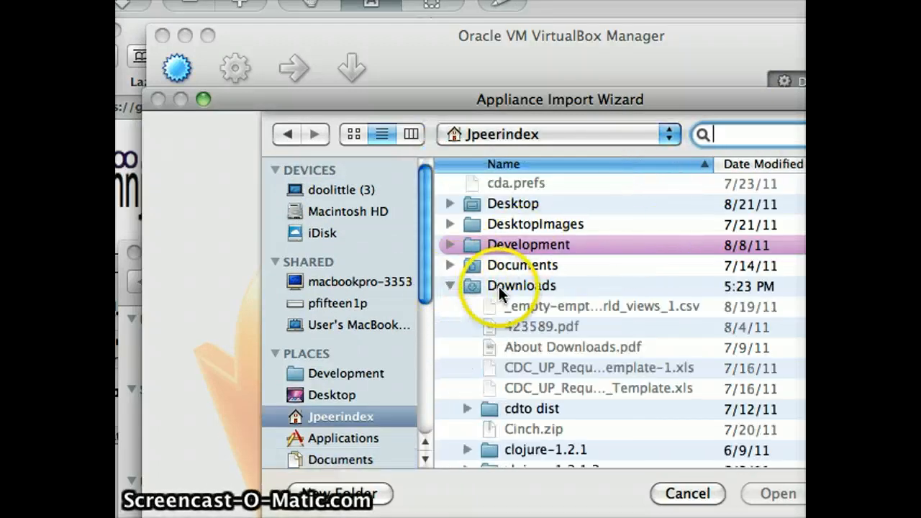
click(499, 287)
scroll(462, 398, down, 2)
scroll(462, 389, down, 3)
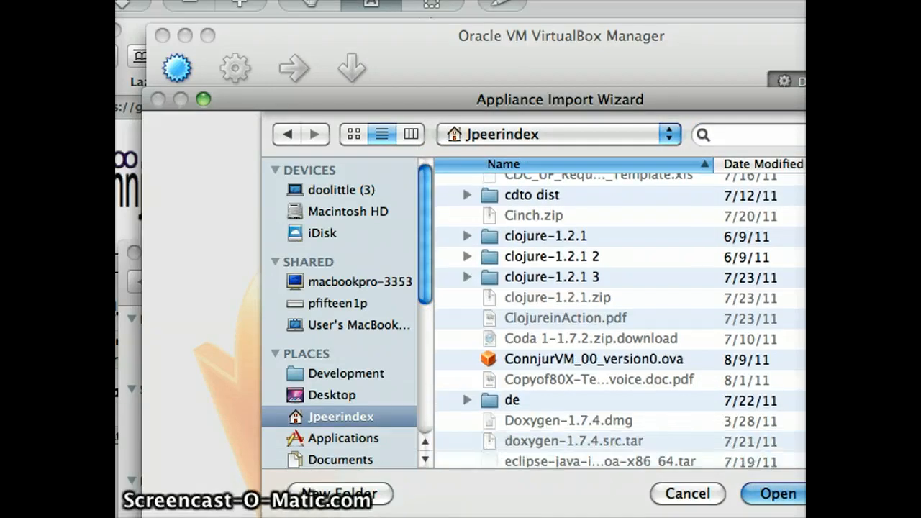
click(632, 357)
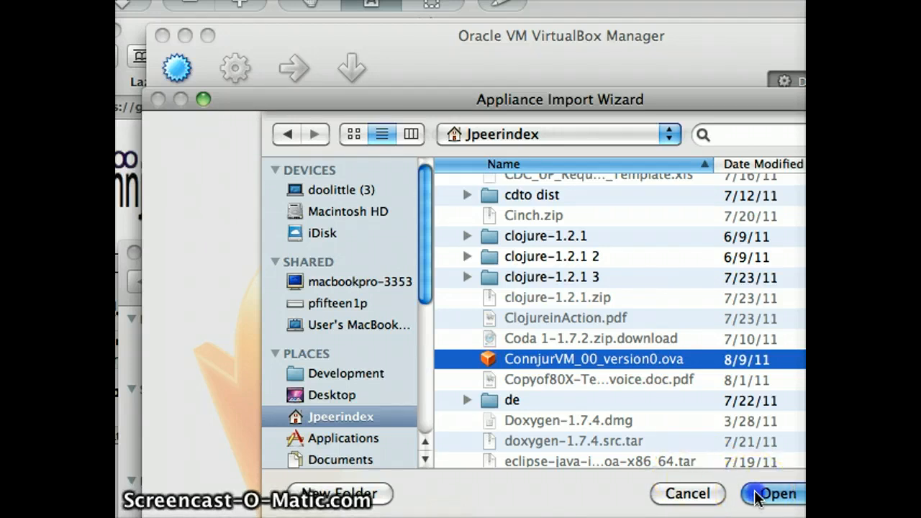
click(774, 493)
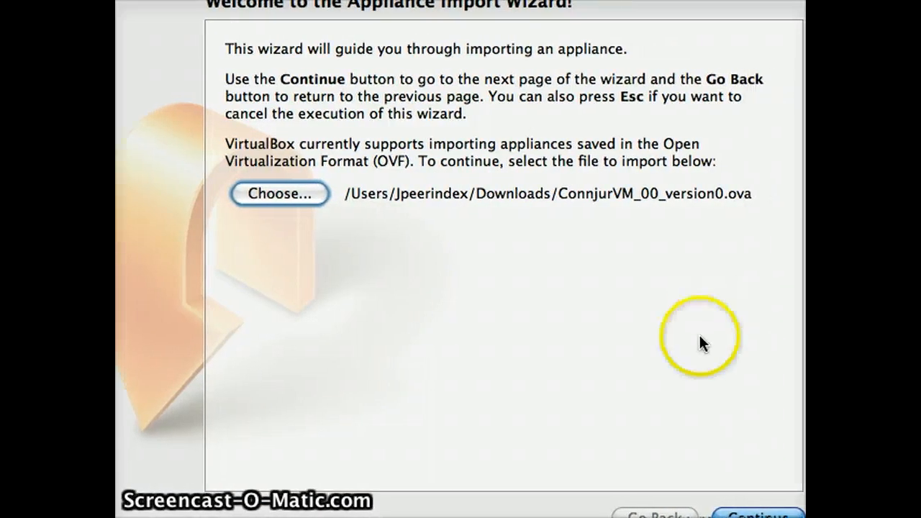
Continue to the appliance import settings, review them down to the virtual disk image, and run the import with the suggested configuration.
click(745, 514)
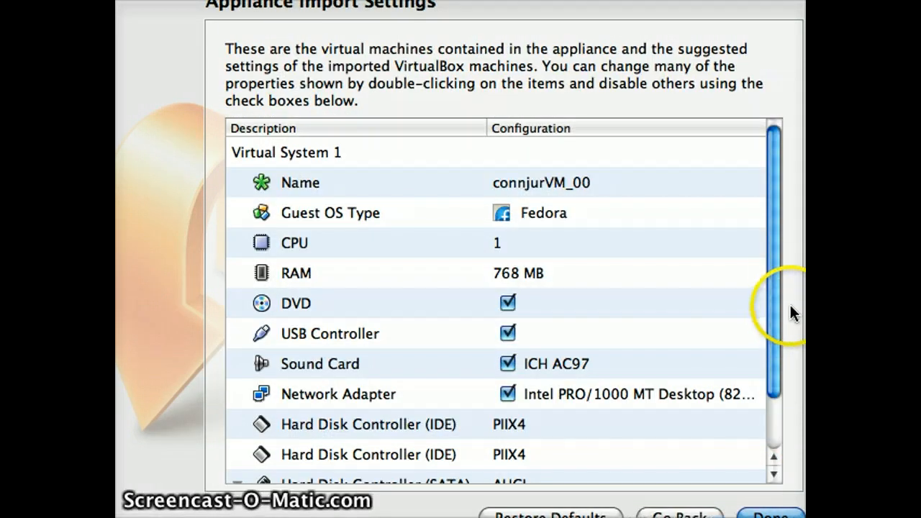
click(772, 263)
drag(772, 264, 773, 309)
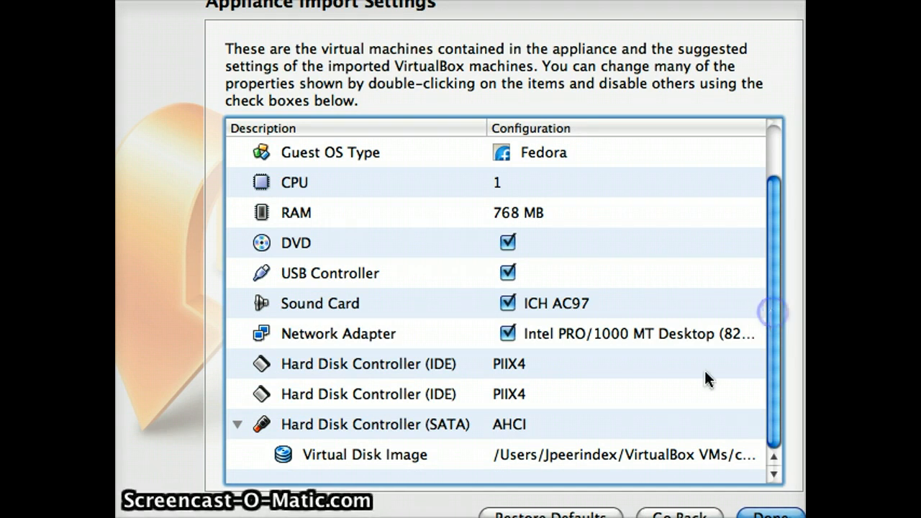
click(644, 457)
click(764, 513)
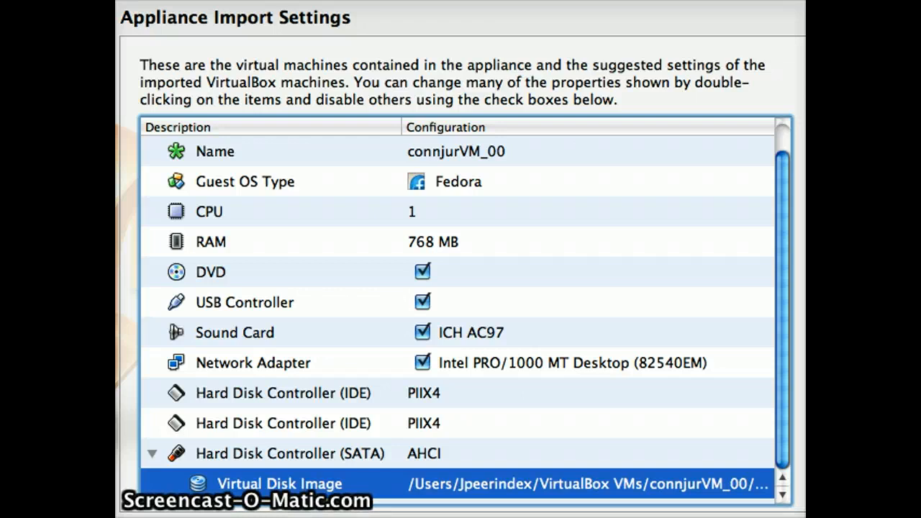
click(475, 250)
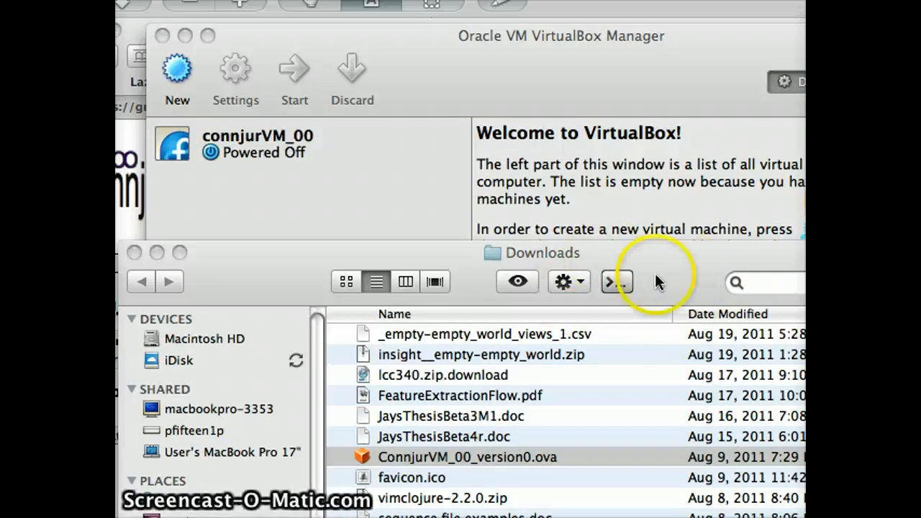
Open the settings of the imported connjurVM_00 machine and look through its general Basic, Advanced and Description options.
click(301, 150)
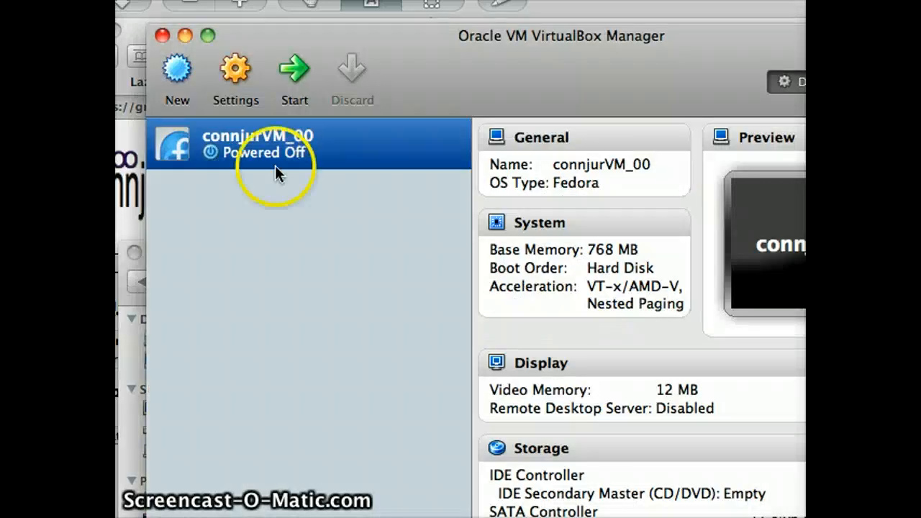
click(585, 44)
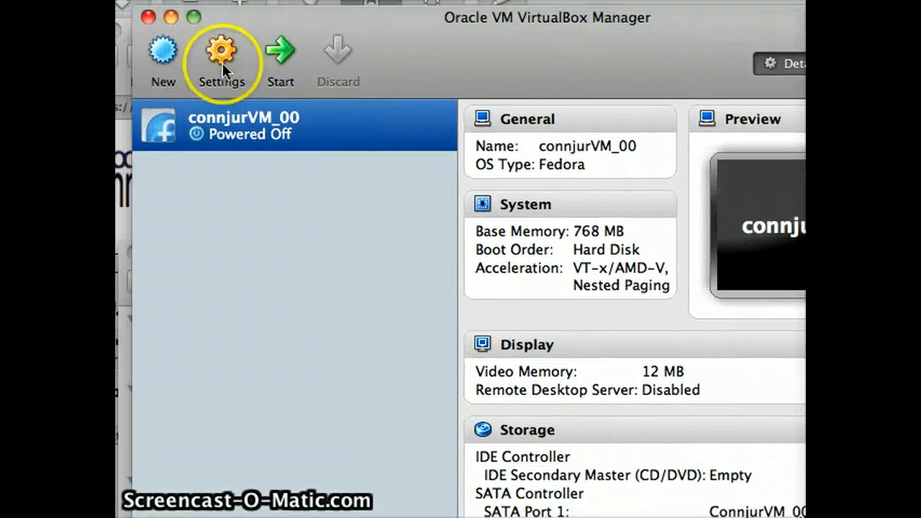
click(223, 63)
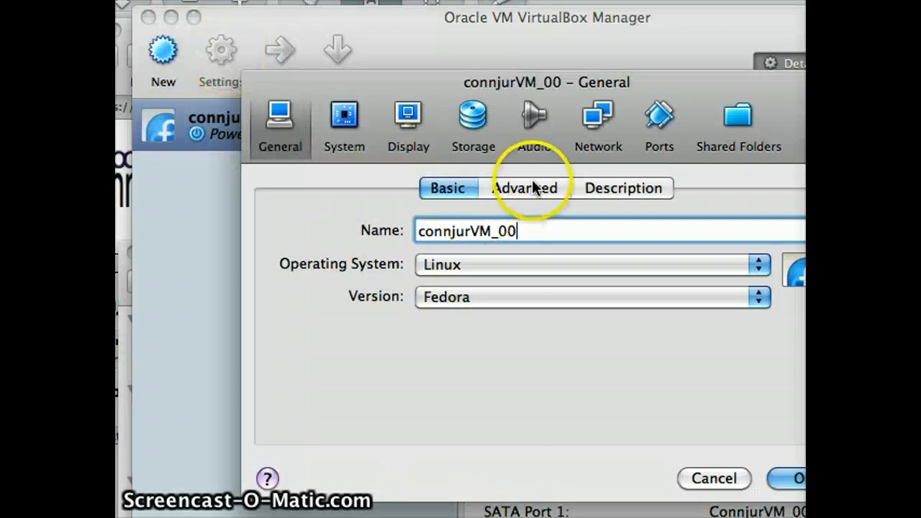
click(536, 186)
click(610, 189)
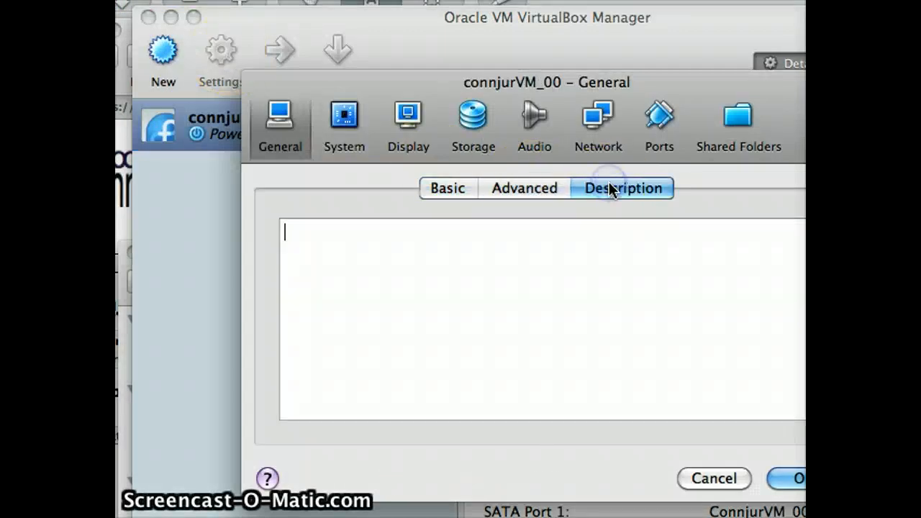
click(538, 187)
click(448, 187)
Raise the base memory of connjurVM_00 to 1312 MB in its motherboard settings.
click(344, 119)
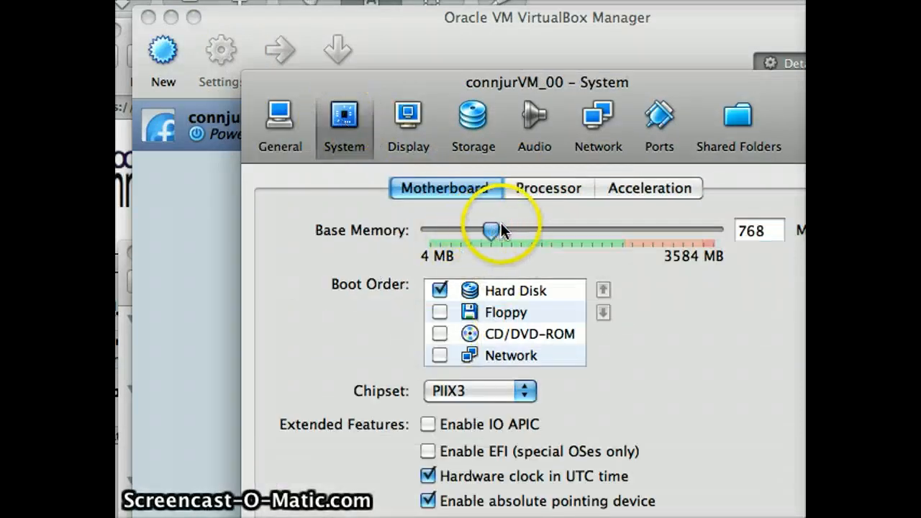
drag(490, 231, 511, 232)
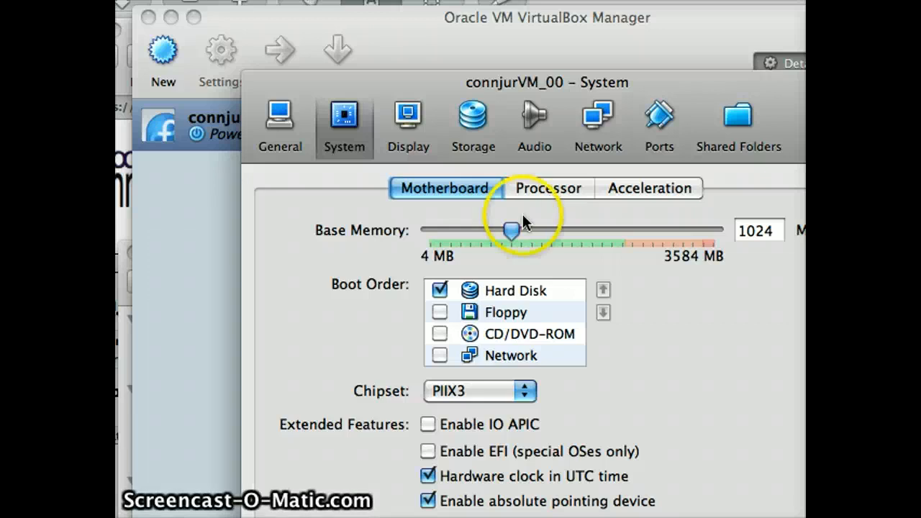
drag(511, 231, 533, 232)
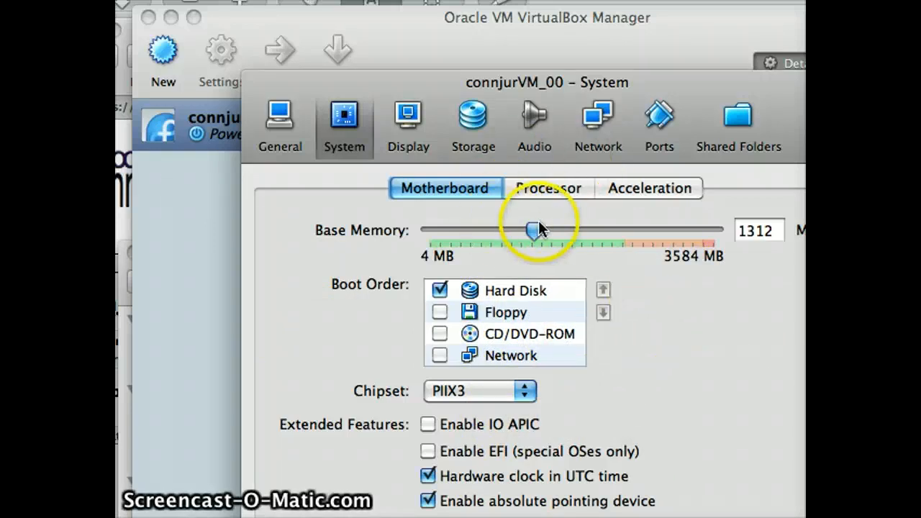
Set the base memory of connjurVM_00 to 1024 MB and check its processor settings.
drag(534, 229, 513, 229)
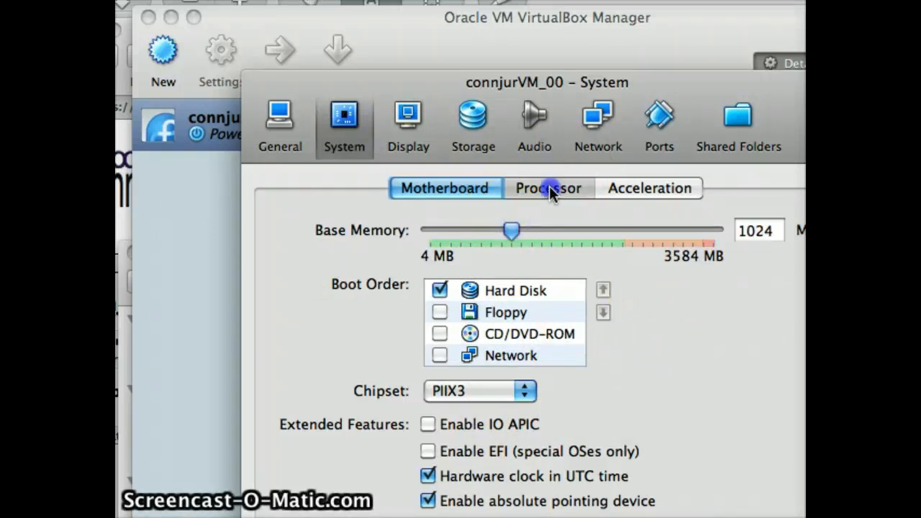
click(549, 187)
mouse_move(434, 232)
mouse_down()
mouse_move(519, 235)
mouse_move(433, 233)
mouse_up()
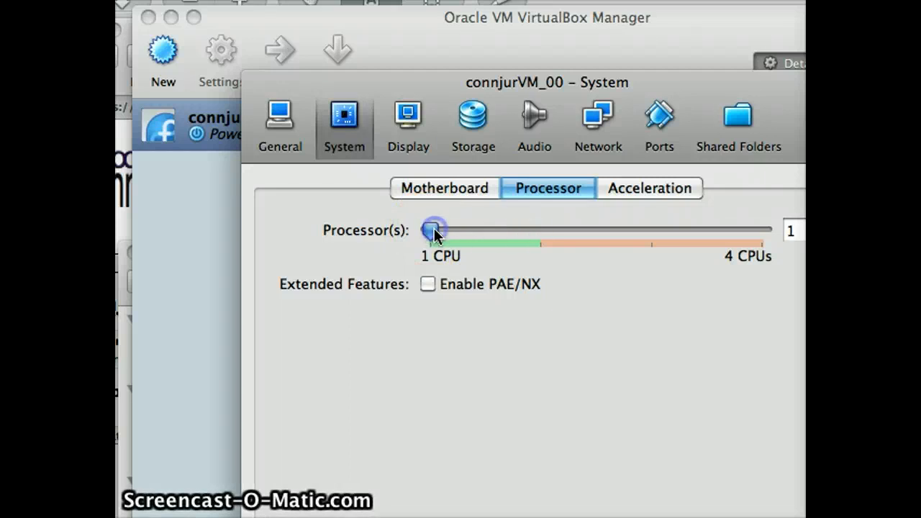
click(461, 185)
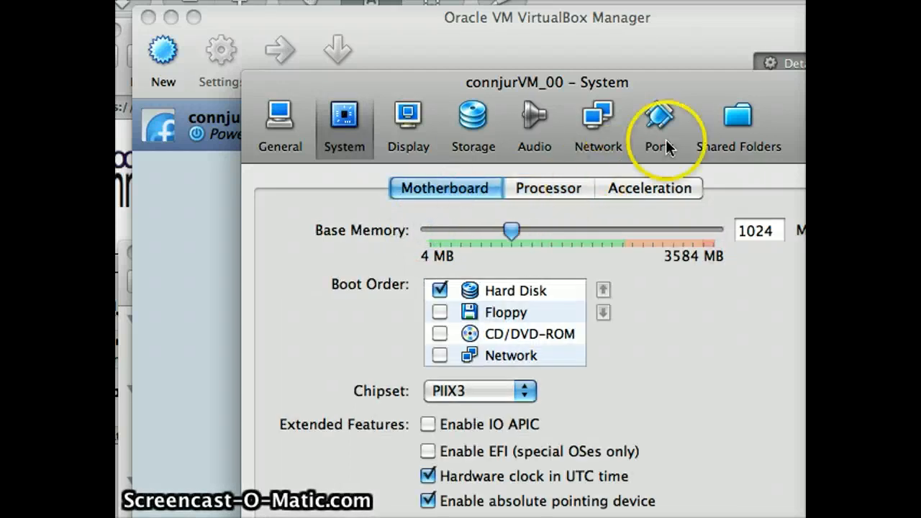
Start adding a shared folder to connjurVM_00 and browse the host's folders for its path.
click(735, 121)
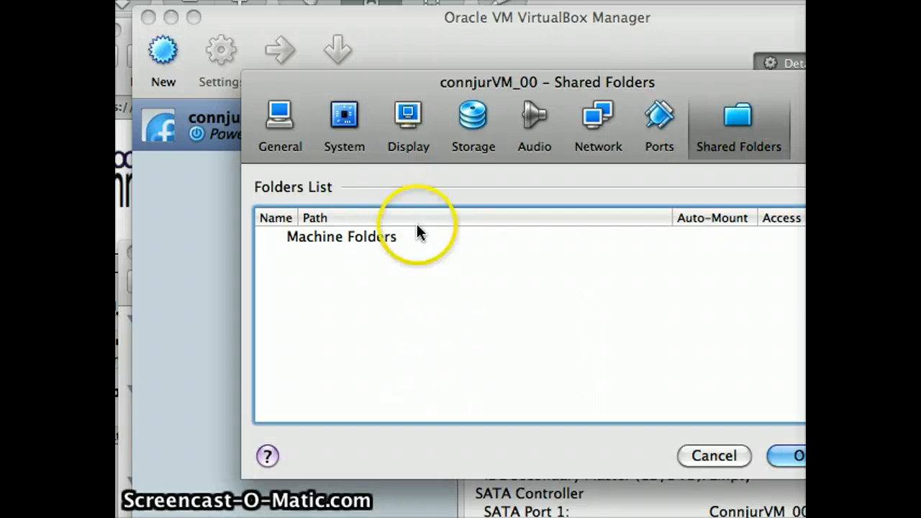
drag(686, 85, 573, 67)
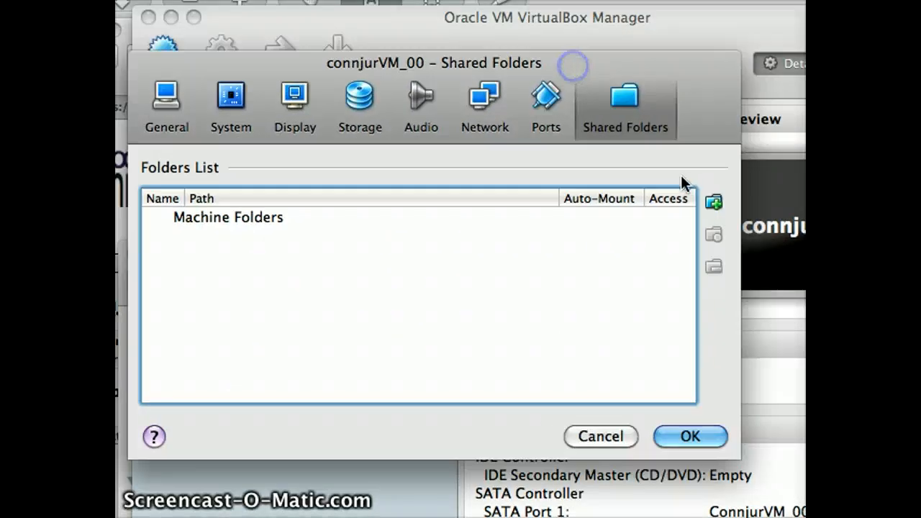
click(712, 201)
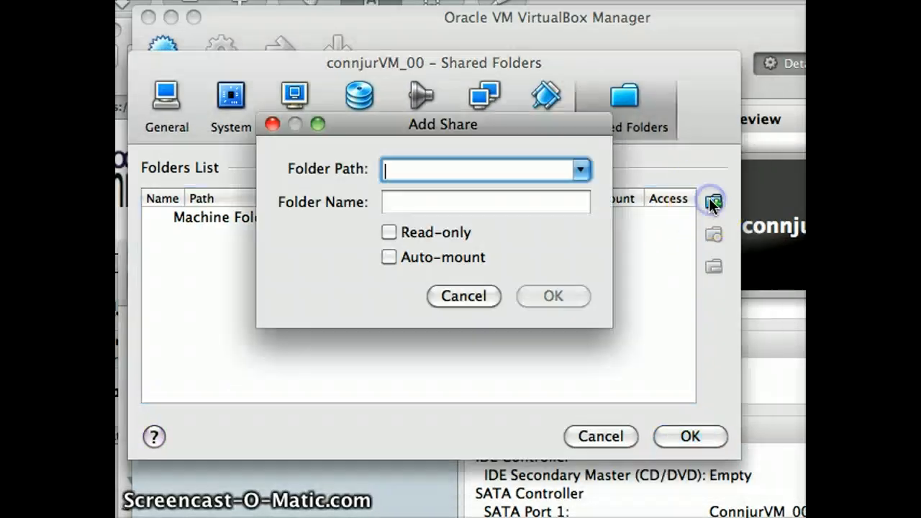
click(557, 168)
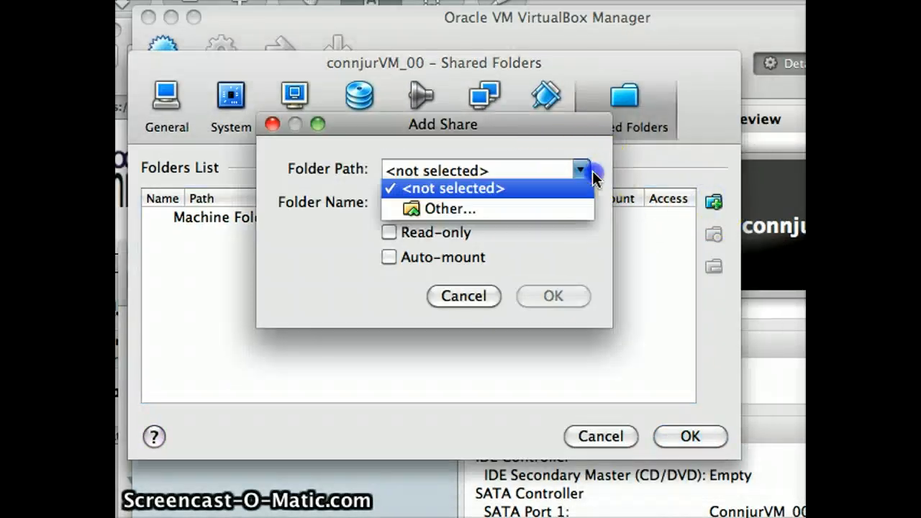
click(529, 208)
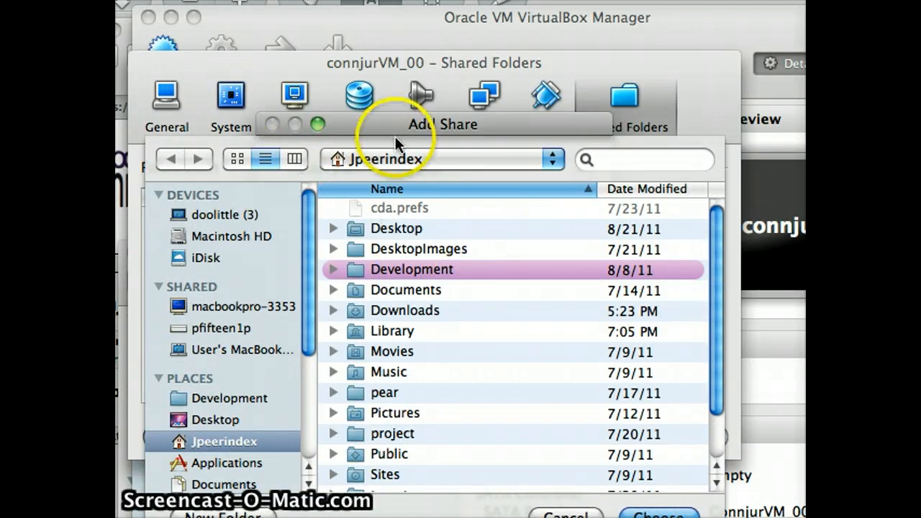
drag(418, 125, 443, 79)
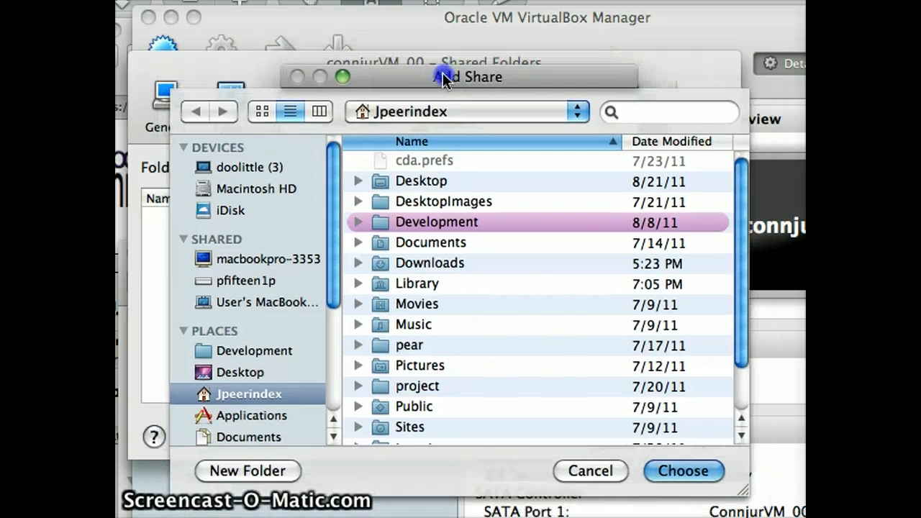
Choose the home directory's pear folder as the share path, then discard the share and the machine's settings changes.
click(604, 470)
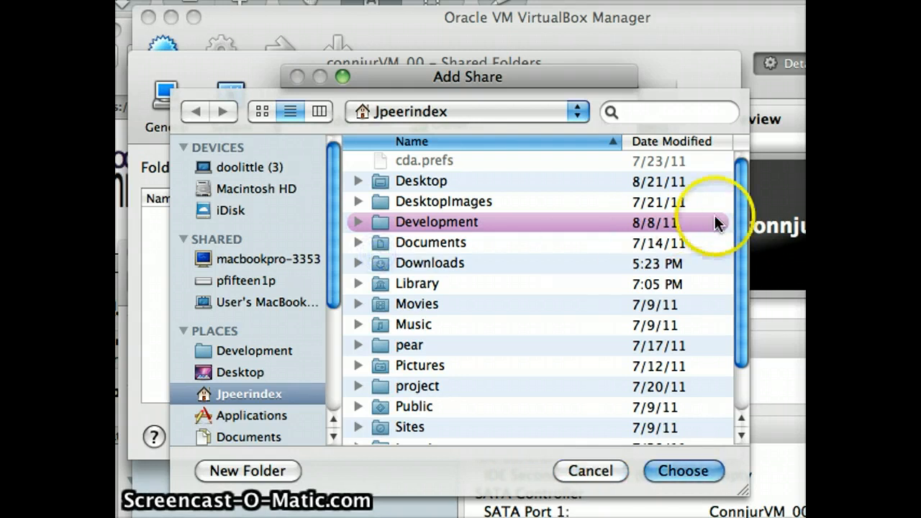
mouse_move(736, 212)
mouse_down()
mouse_move(736, 276)
mouse_move(746, 205)
mouse_up()
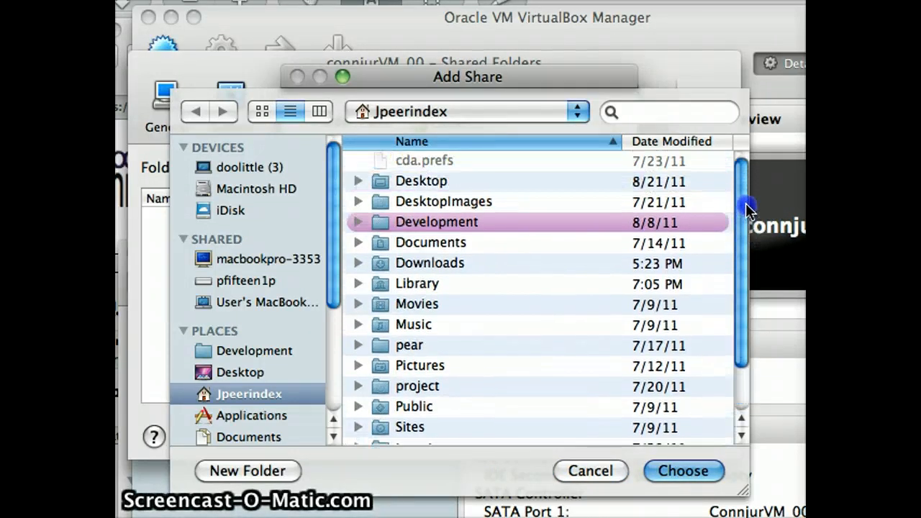
click(386, 345)
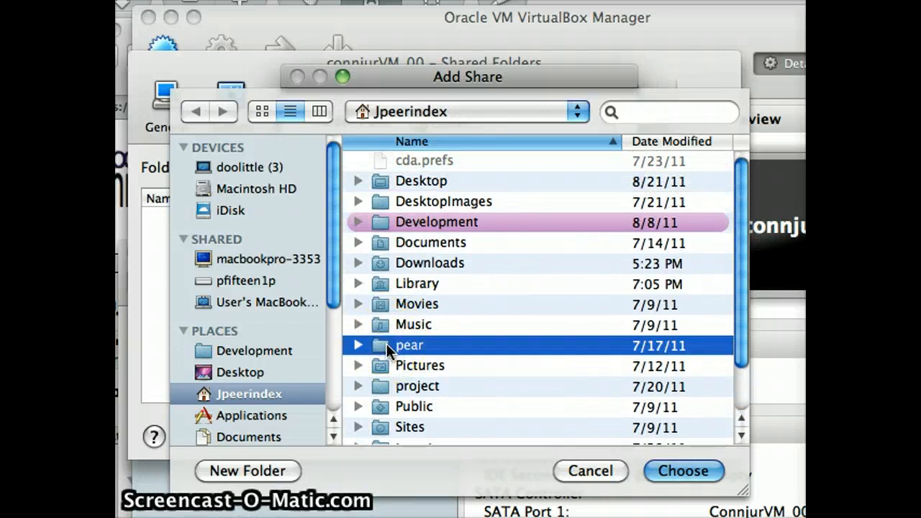
click(678, 467)
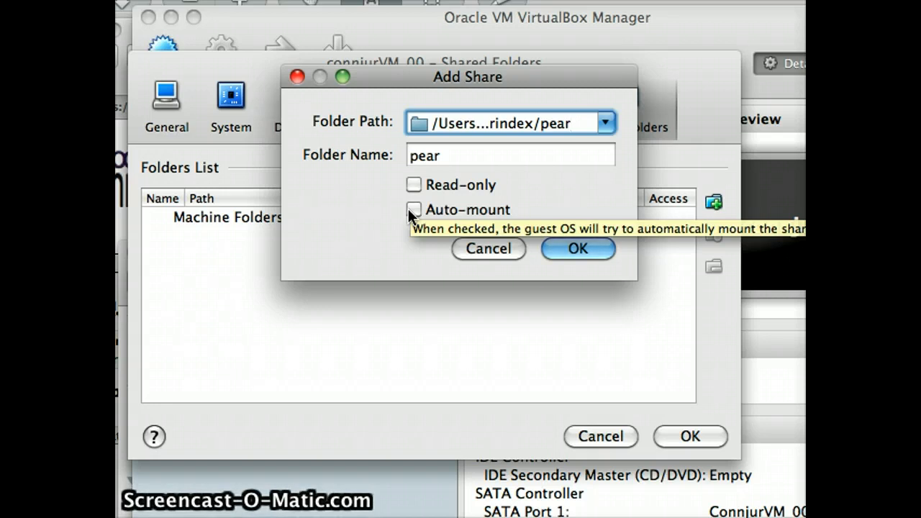
click(467, 250)
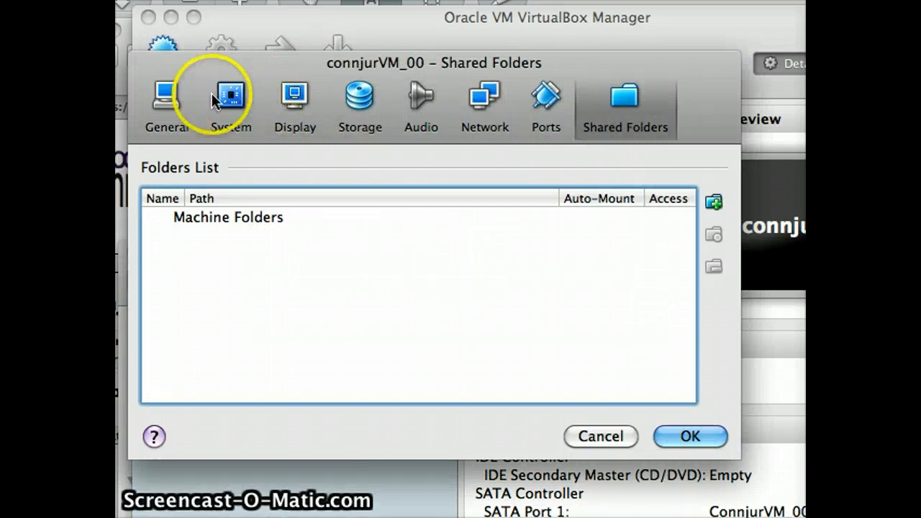
click(602, 436)
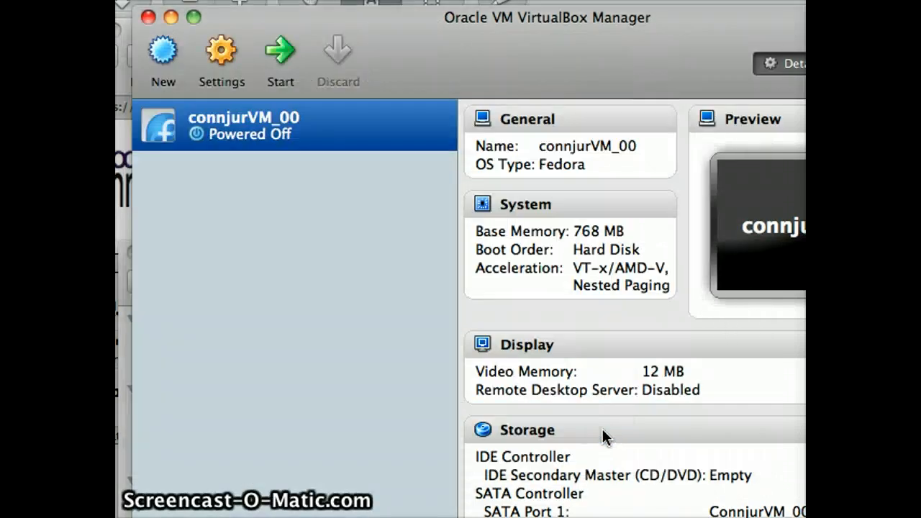
Start the connjurVM_00 machine and dismiss the keyboard capture and mouse pointer integration messages while it boots.
click(277, 54)
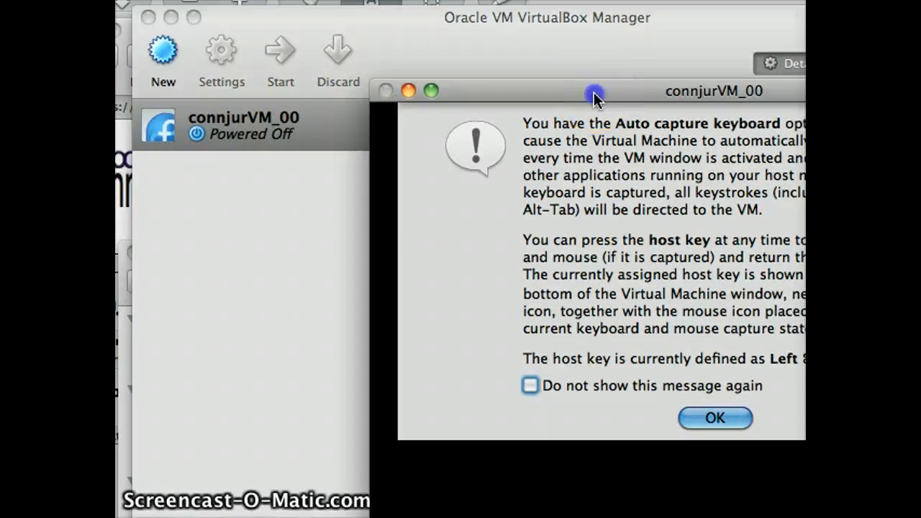
drag(597, 93, 372, 26)
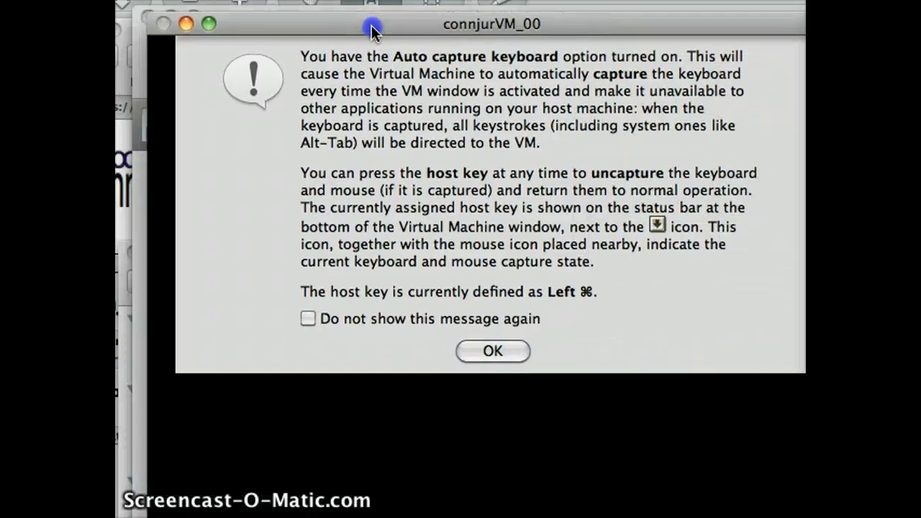
click(513, 352)
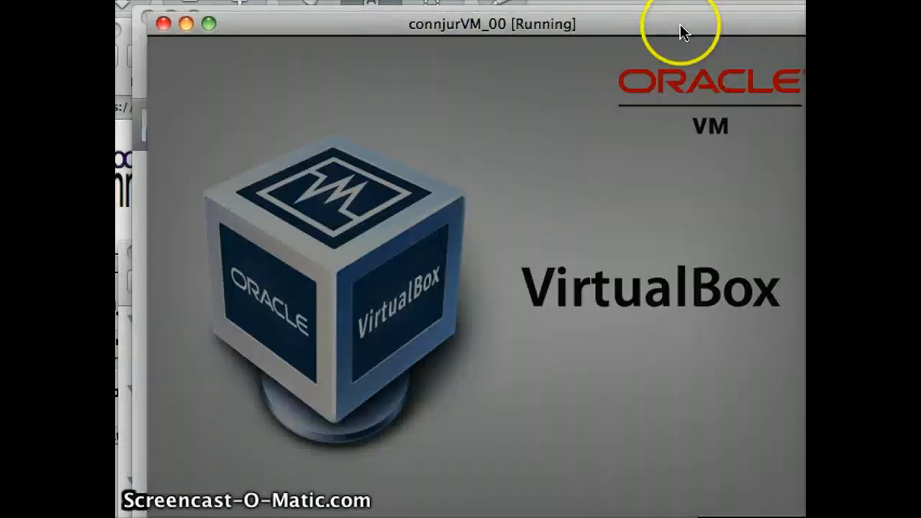
drag(677, 24, 641, 8)
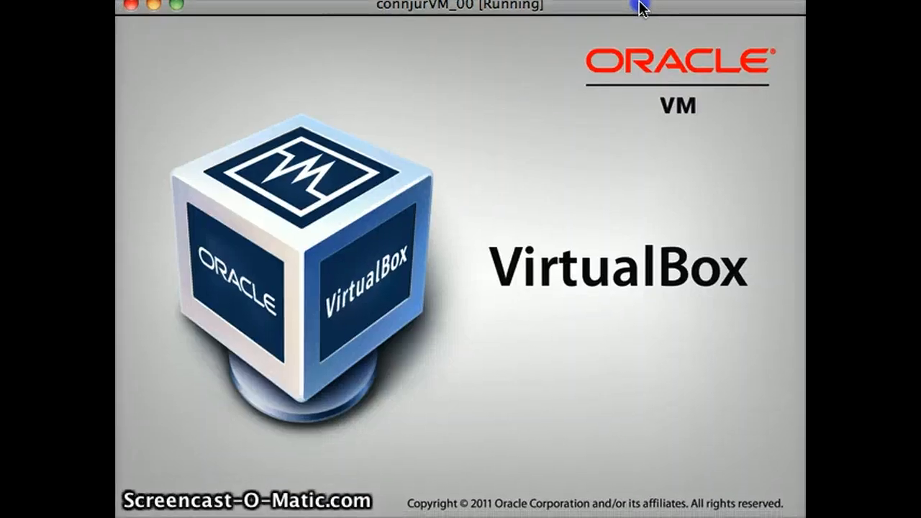
drag(882, 460, 802, 513)
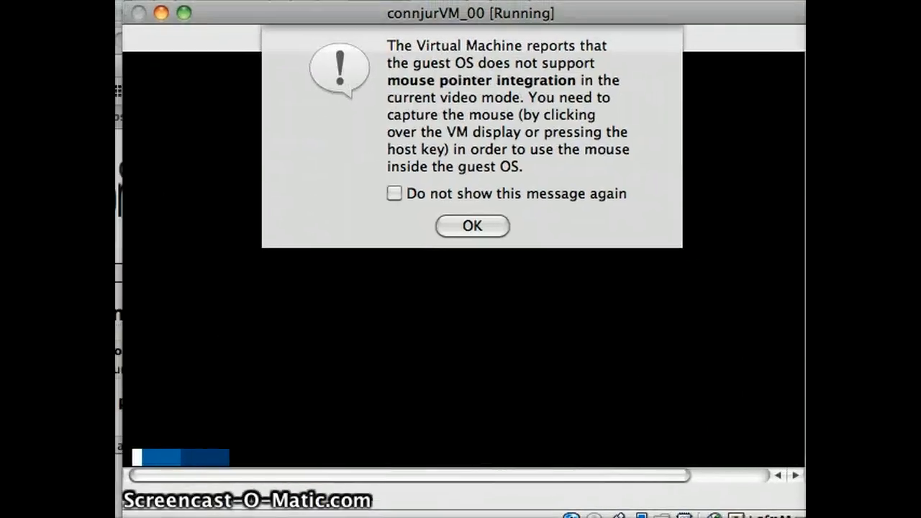
click(477, 229)
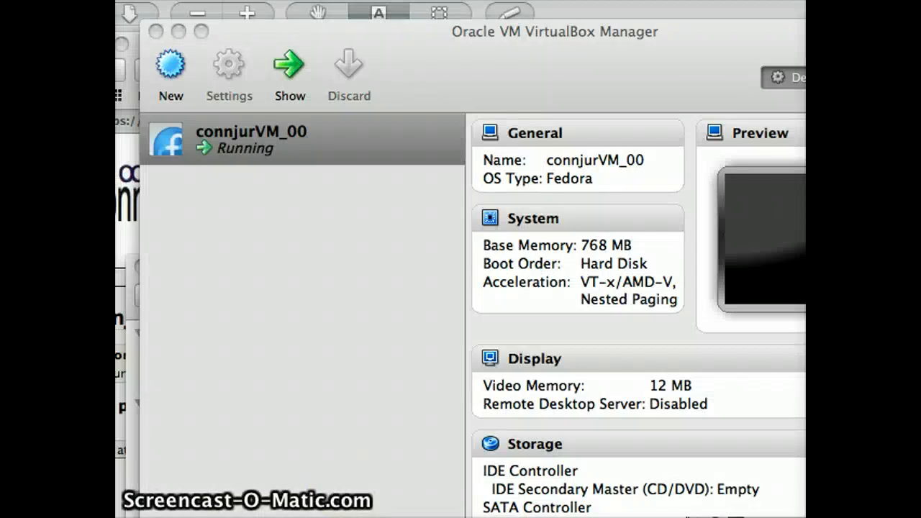
Log in to the guest system as the Fedora user by entering the account password.
drag(805, 191, 724, 1)
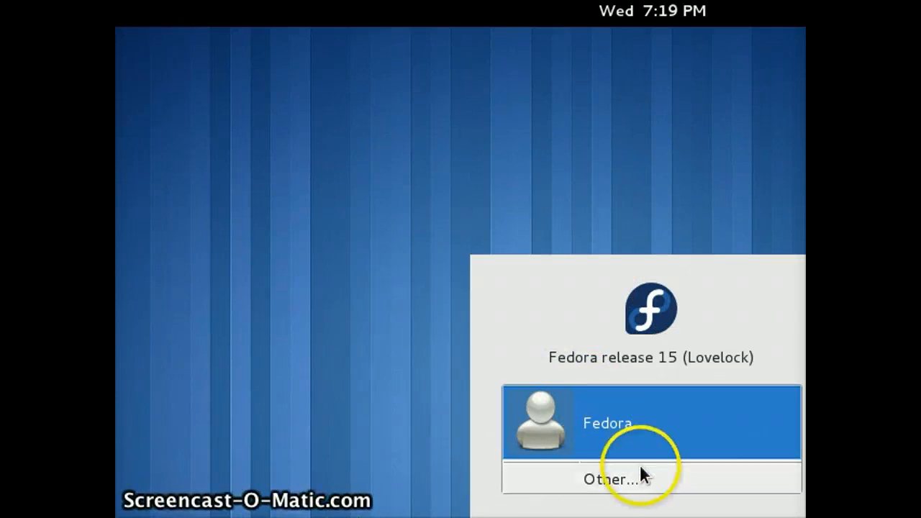
click(622, 428)
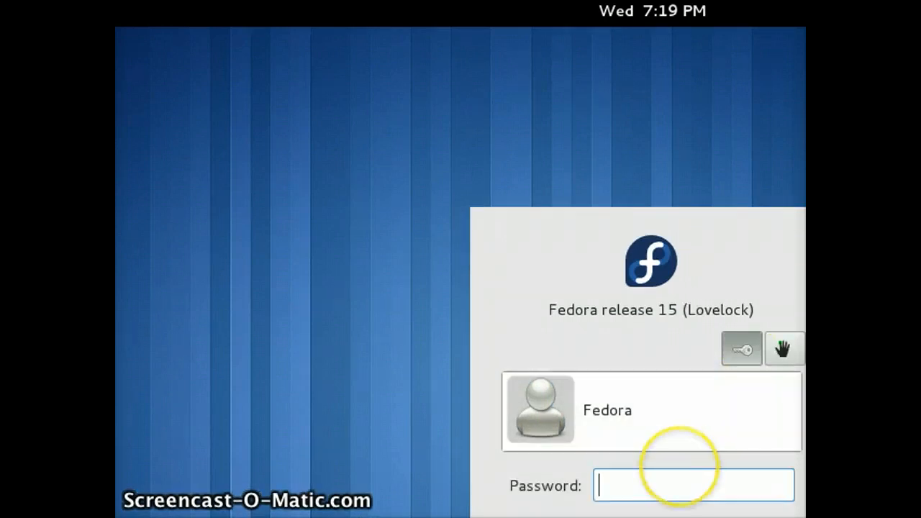
text(***)
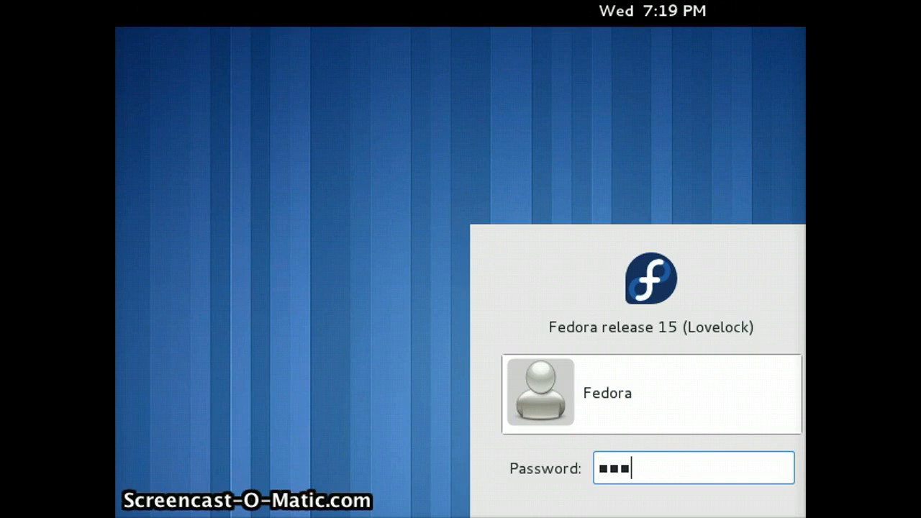
text(****)
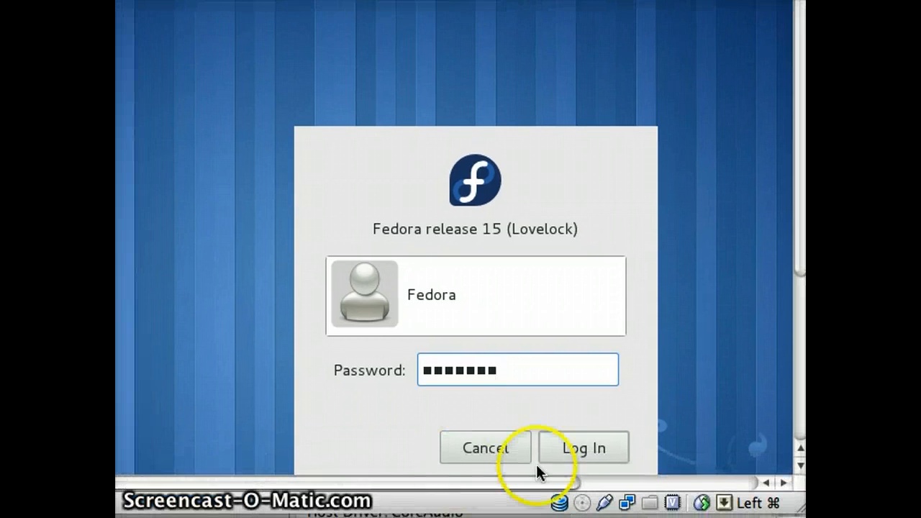
click(578, 449)
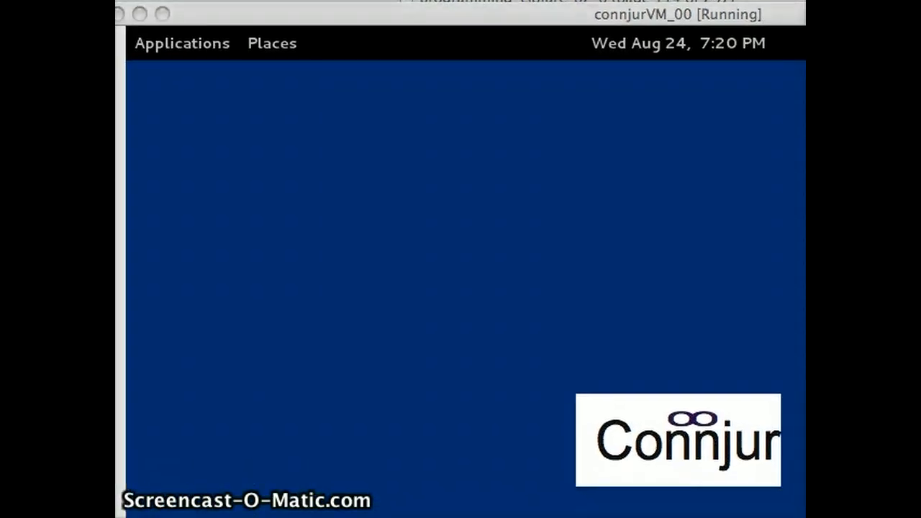
Look through the guest desktop's application categories and open the Terminal from the system tools.
click(200, 45)
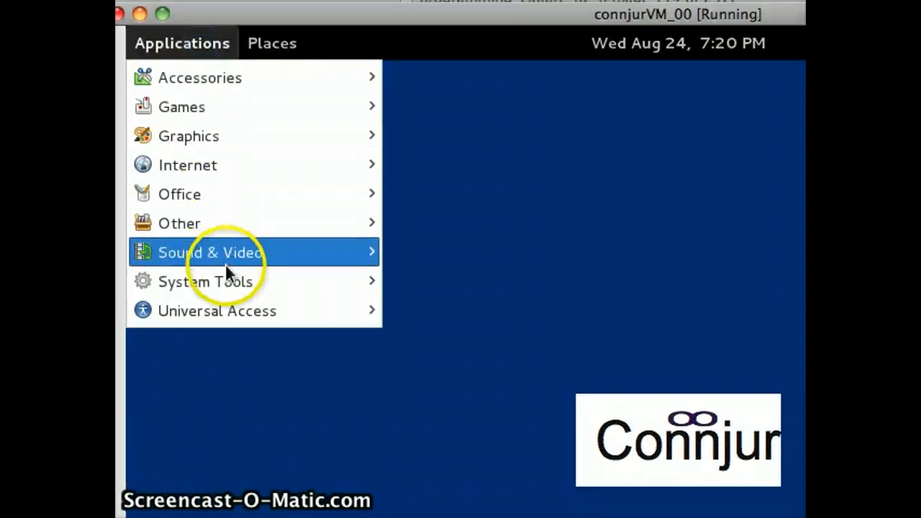
mouse_move(243, 281)
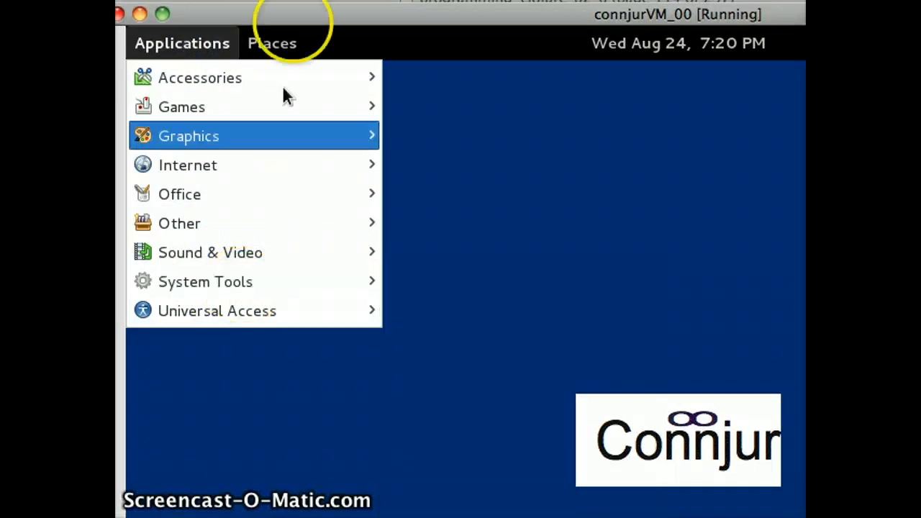
mouse_move(269, 42)
mouse_move(173, 32)
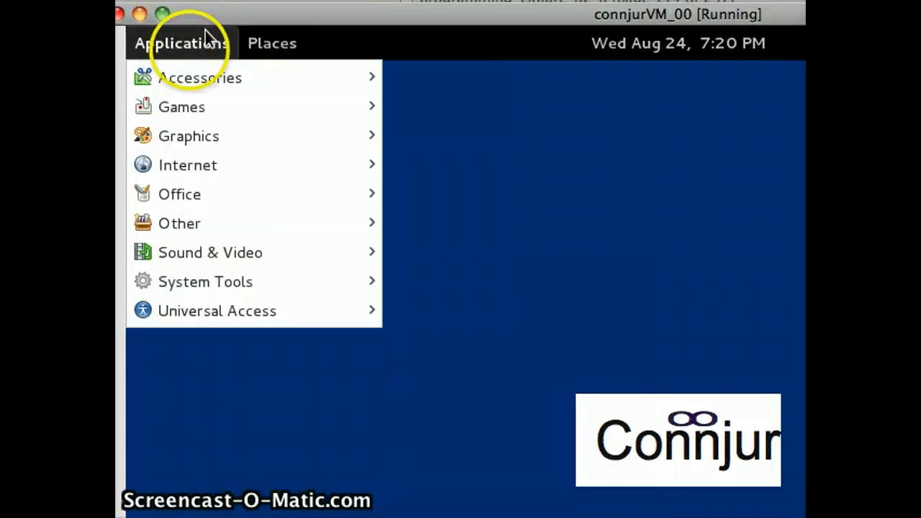
mouse_move(330, 108)
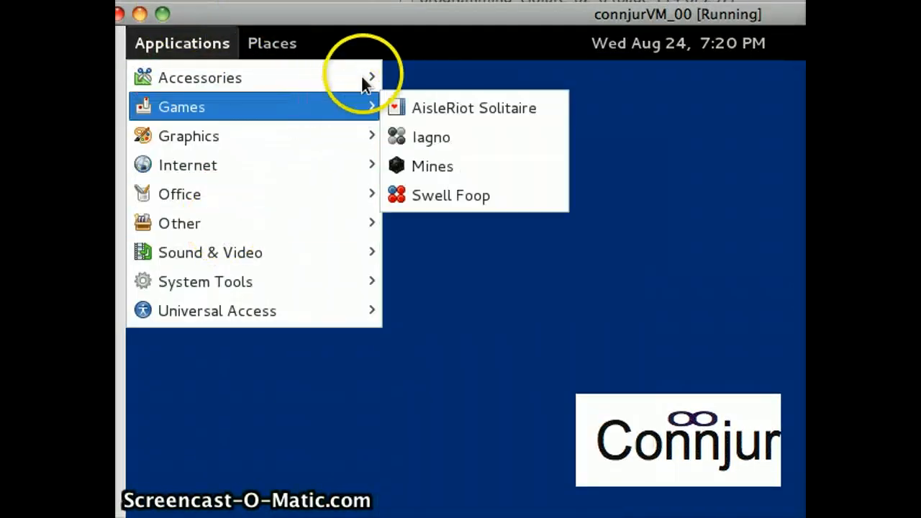
mouse_move(265, 72)
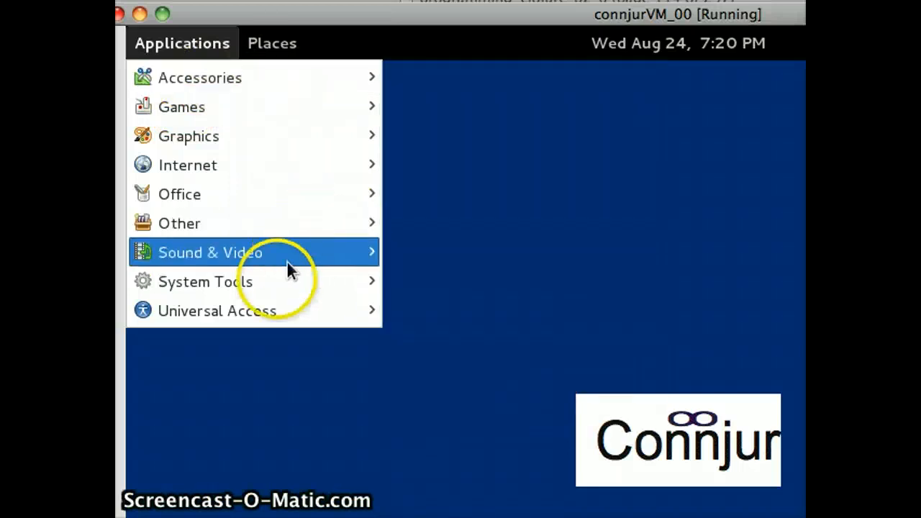
mouse_move(273, 282)
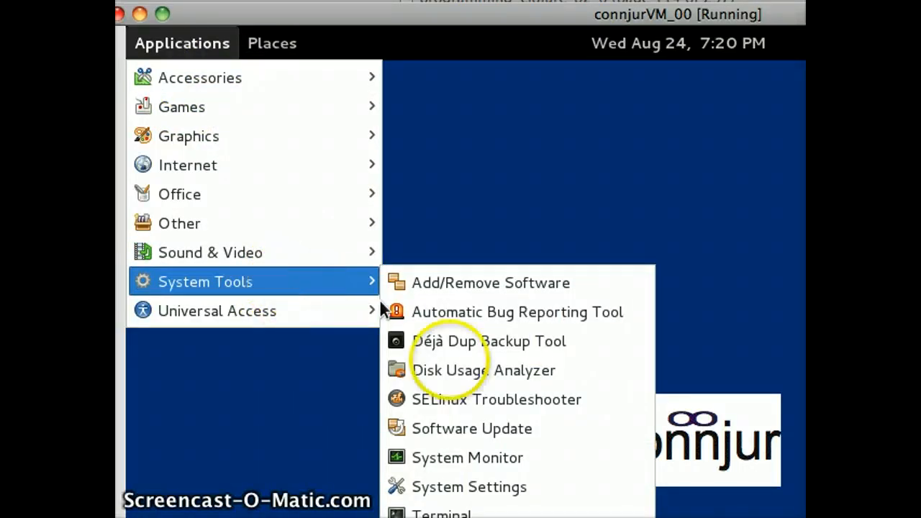
click(444, 511)
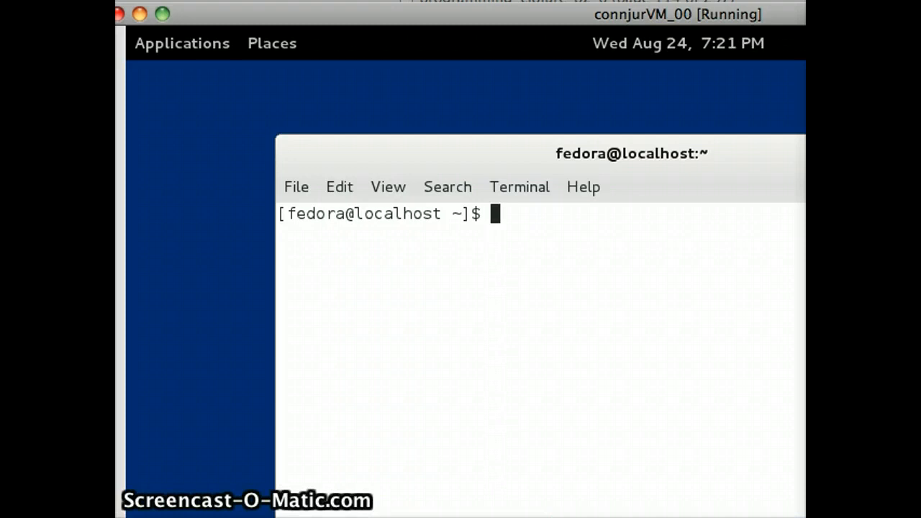
Change to the root directory with cd / and list its contents with ls.
text(cd /)
key(Return)
text(ls)
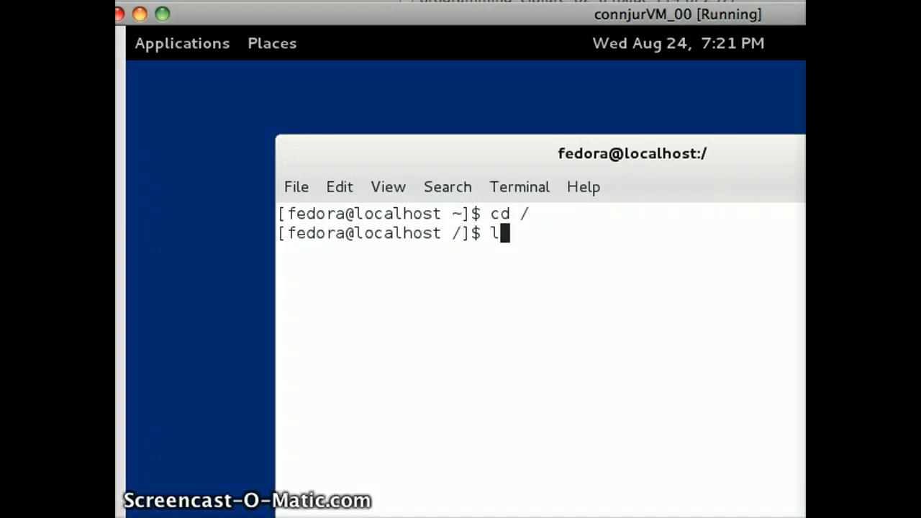
key(Return)
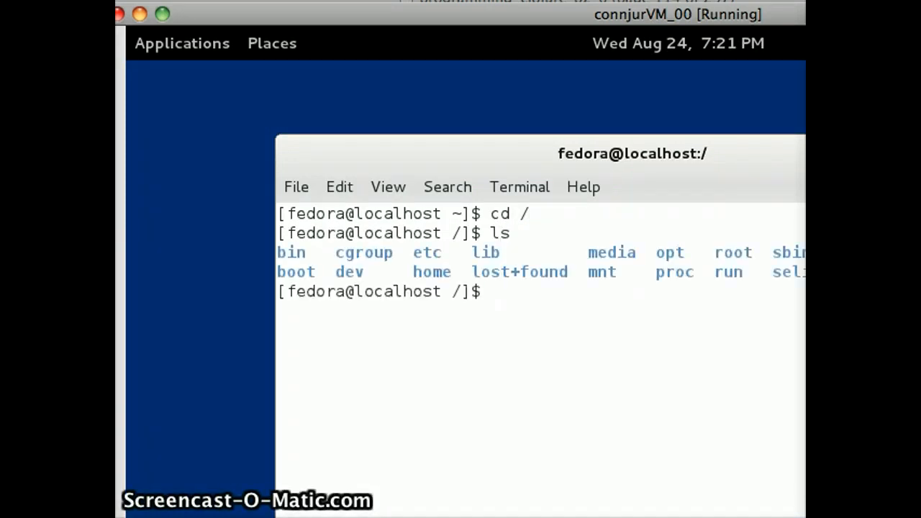
Change to the usr directory and list its contents with ls.
text(cd usr/)
key(Return)
text(ls)
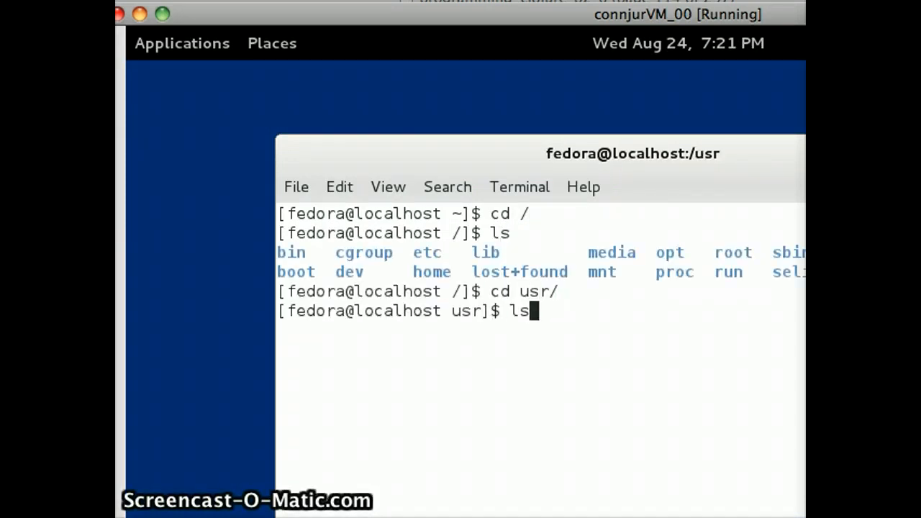
key(Return)
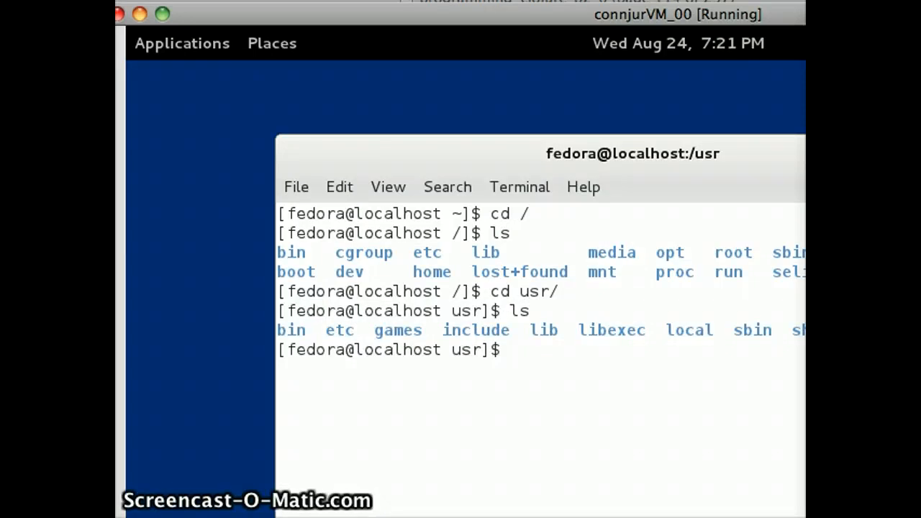
Change to the local directory inside usr, list its contents and highlight the nmr entry.
text(cd local/)
key(Return)
text(ls)
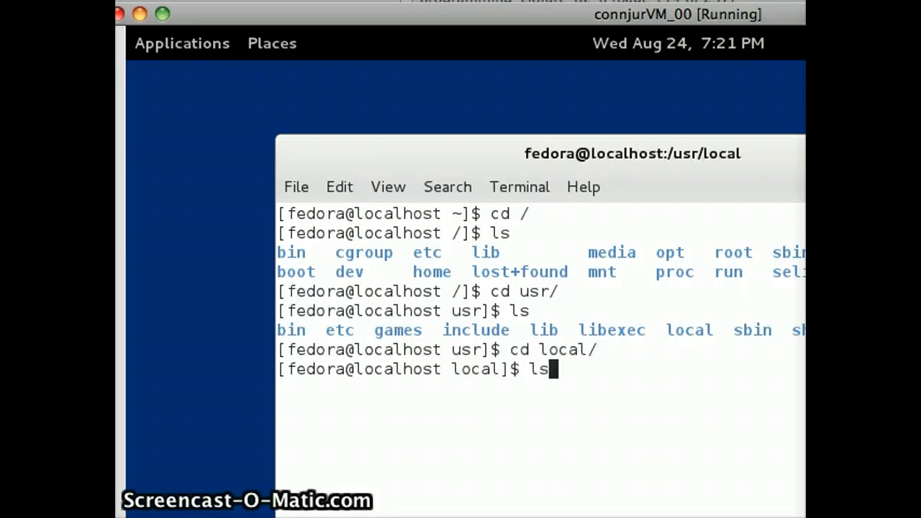
key(Return)
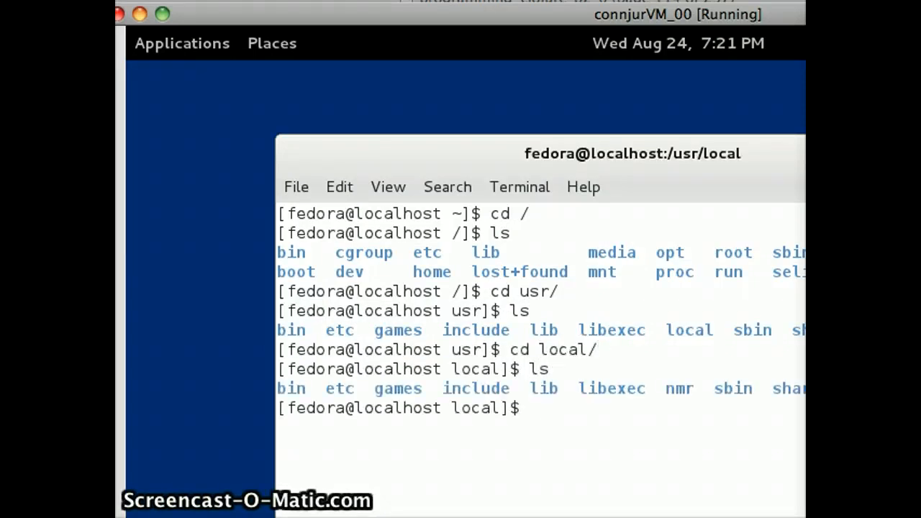
double_click(680, 389)
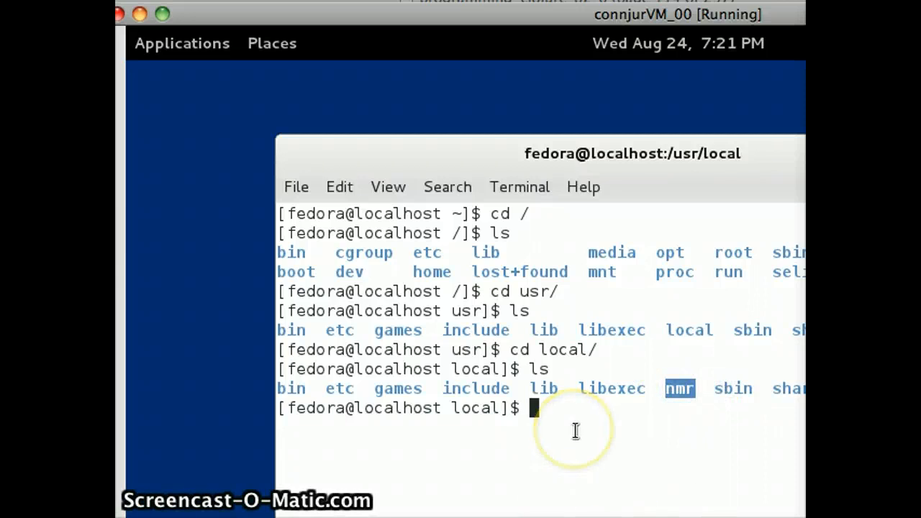
key(Return)
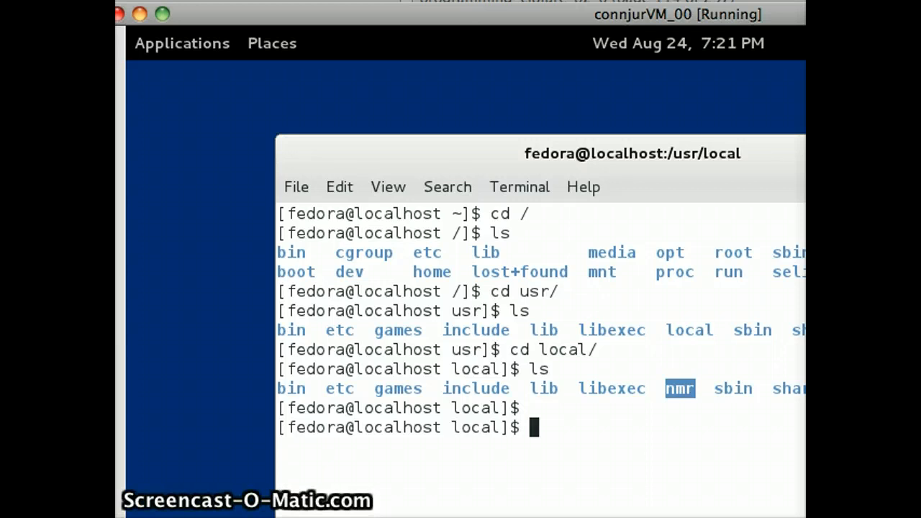
Change to the nmr directory, list its contents and reposition the terminal window so more of the listing fits in view.
text(cd nm)
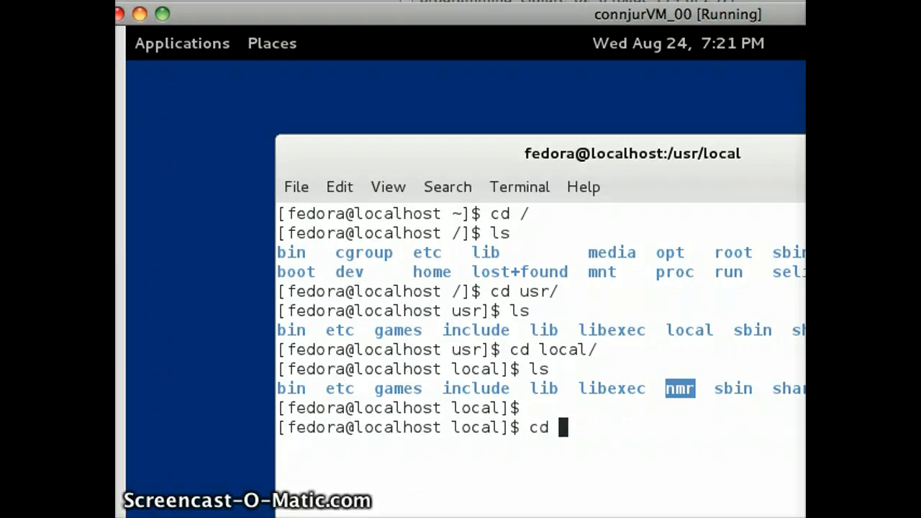
key(Tab)
key(Return)
text(ls)
key(Return)
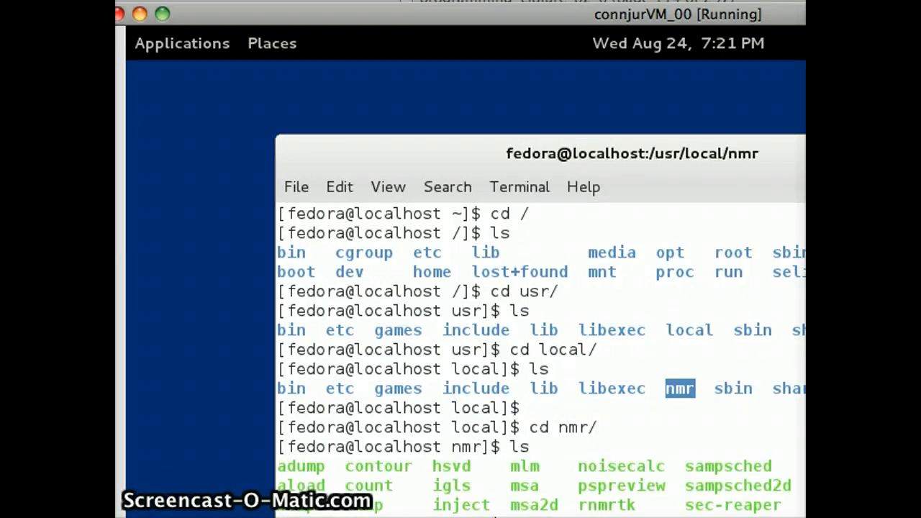
drag(915, 148, 798, 99)
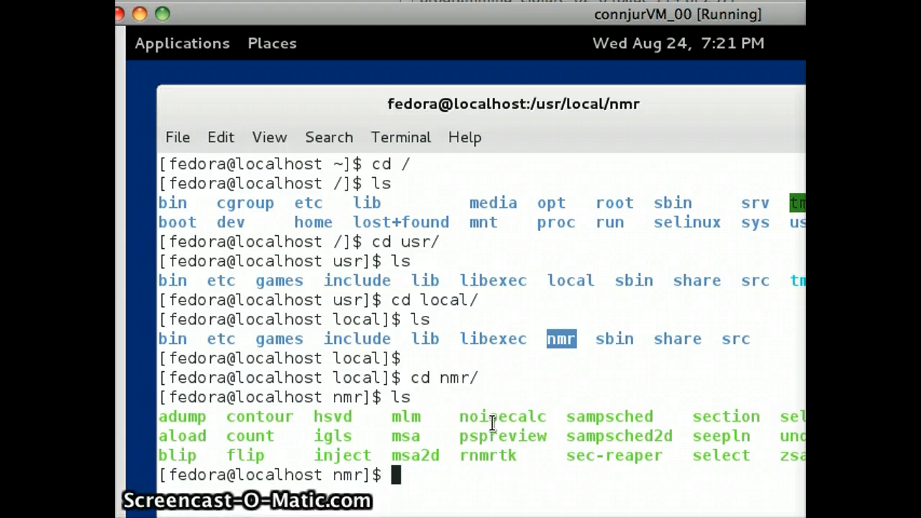
Return to the home directory with cd $HOME and list its contents.
text($HOME)
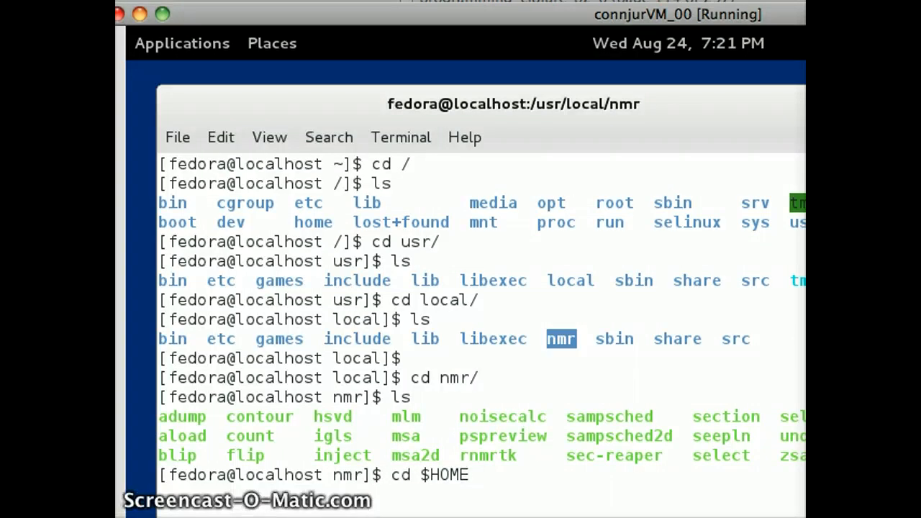
key(Return)
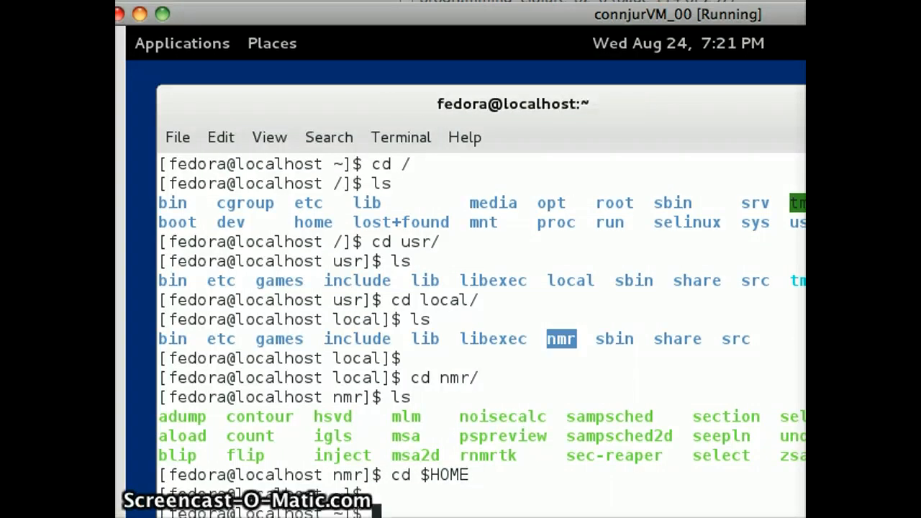
drag(730, 89, 715, 63)
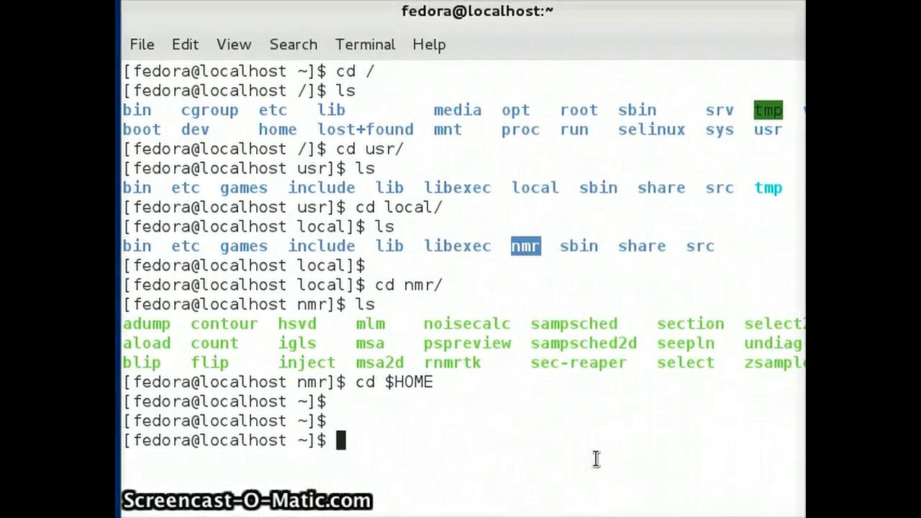
click(596, 459)
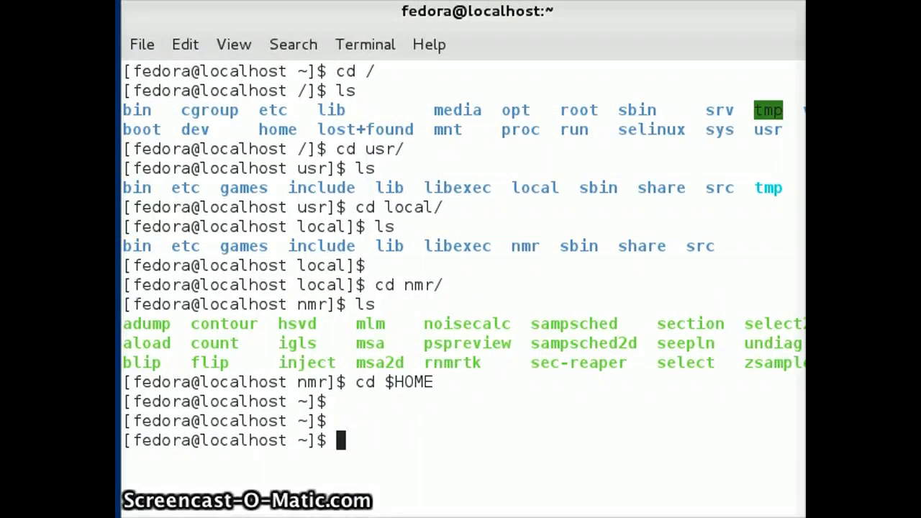
text(ls)
key(Return)
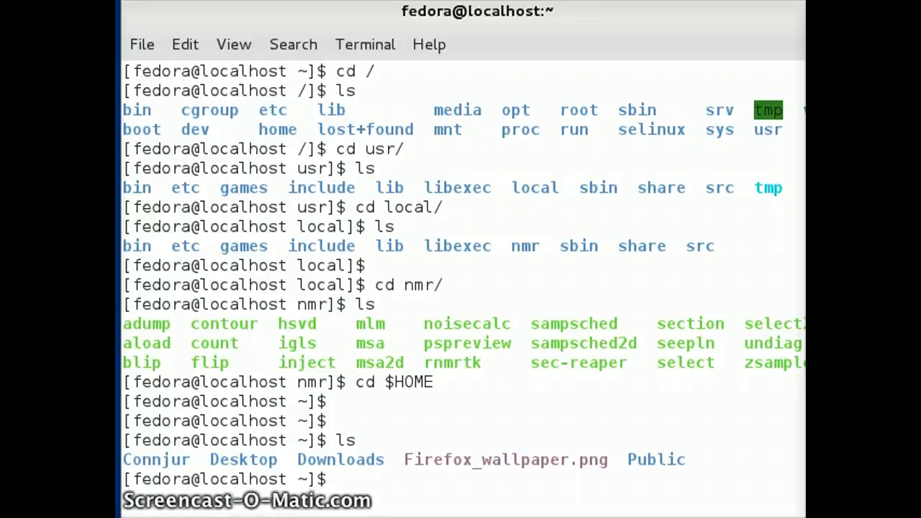
Change to the Connjur directory in the home folder and list its contents, leaving a few blank prompt lines.
text(cd Connjur/)
key(Return)
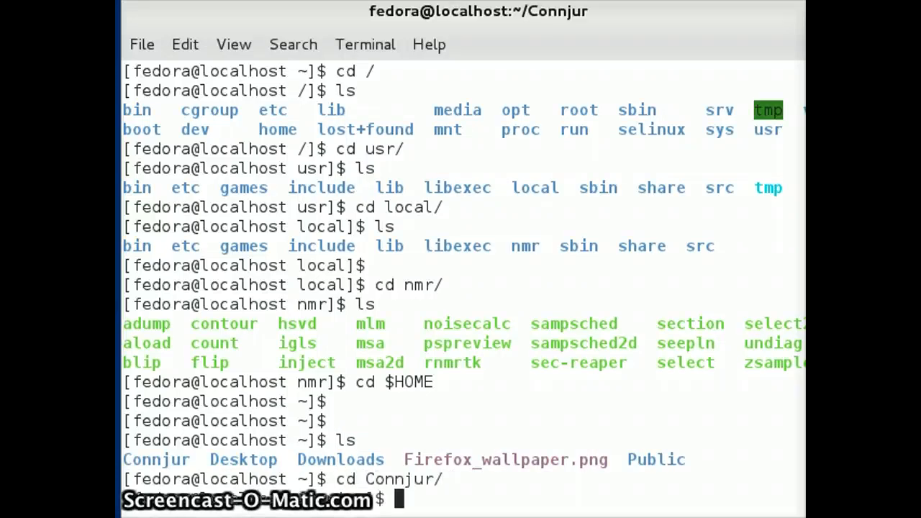
text(ls)
key(Return)
key(Return)
key(Return)
key(Return)
key(Return)
key(Return)
text(ls)
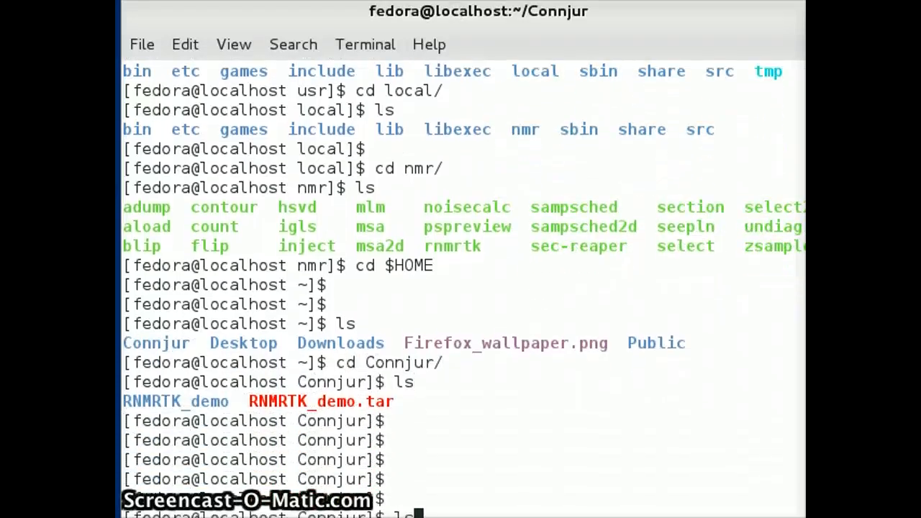
key(BackSpace)
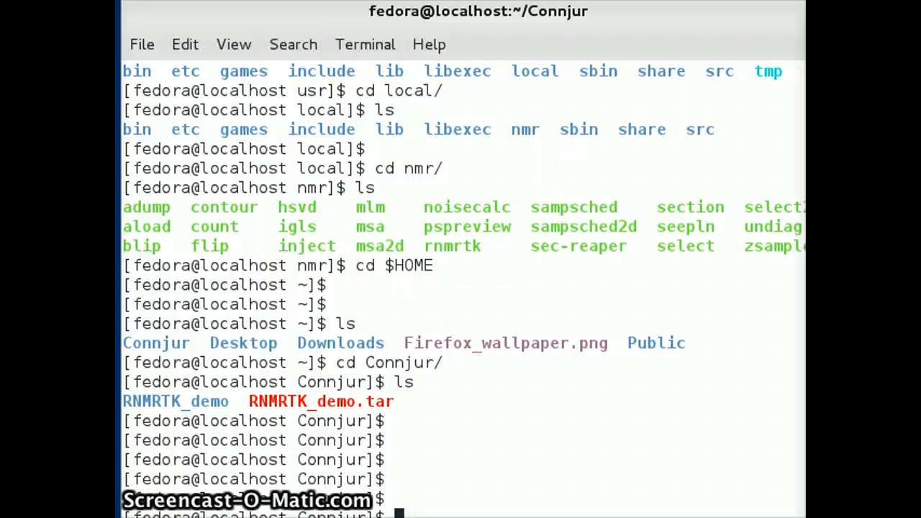
Change to the RNMRTK_demo directory and list the demo data sets it contains.
text(cd RNMRTK_demo)
key(Return)
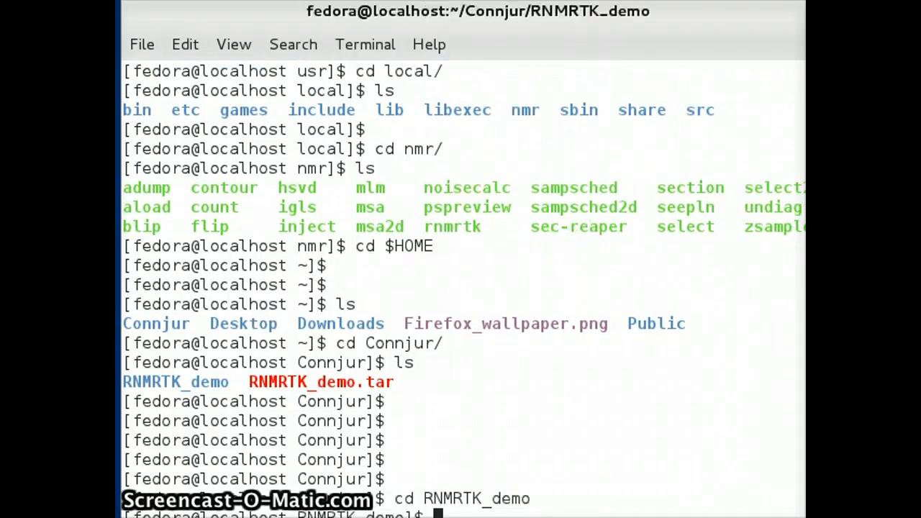
text(ls)
key(Return)
key(Return)
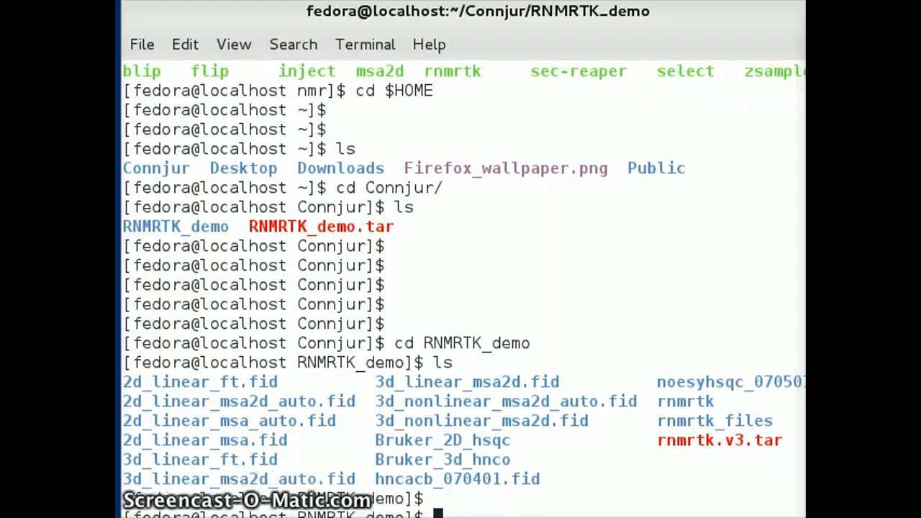
key(Return)
key(Return)
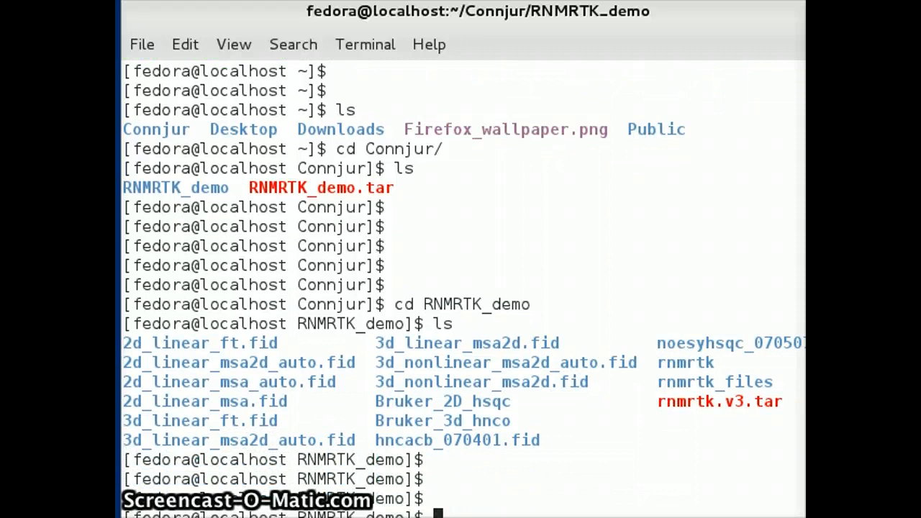
text(cd 2)
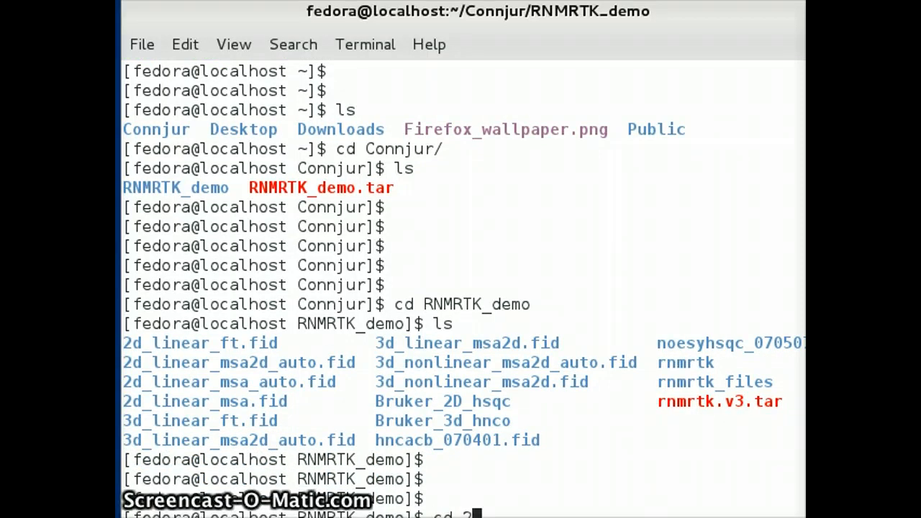
text(d)
key(Tab)
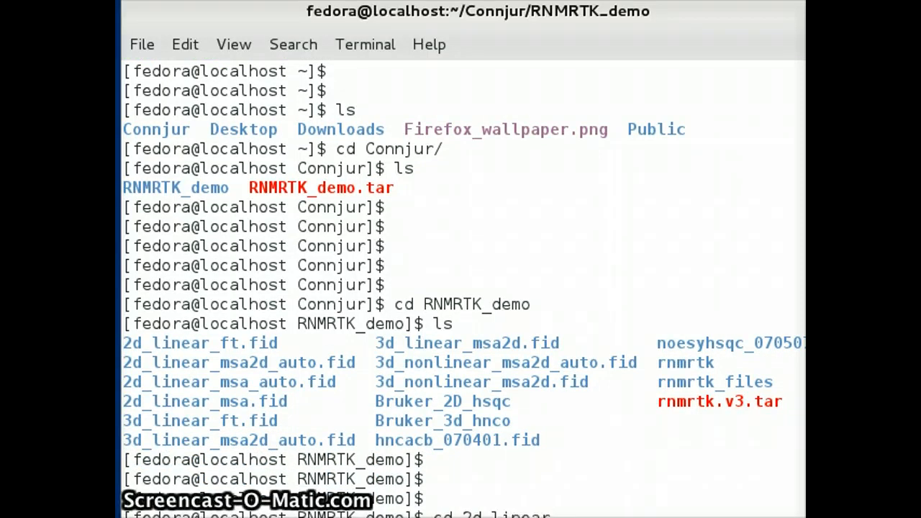
text(_ft)
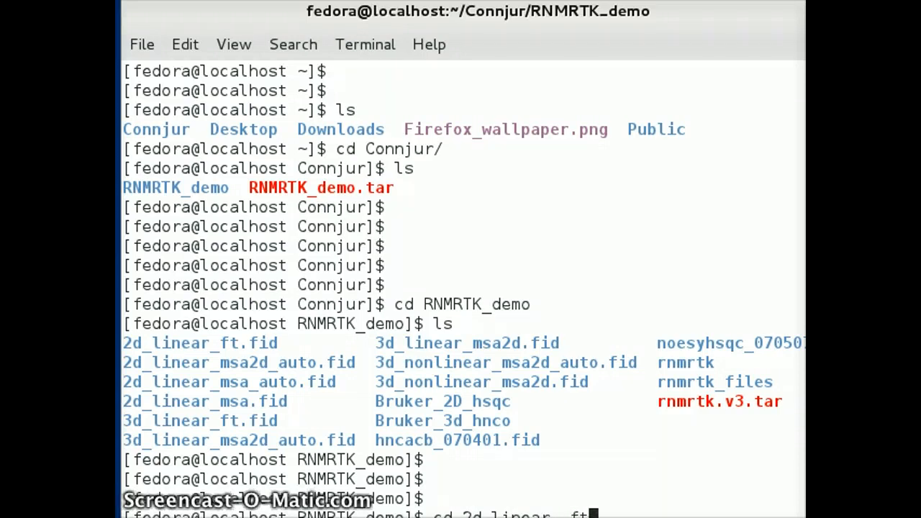
key(BackSpace)
key(BackSpace)
key(BackSpace)
key(BackSpace)
key(BackSpace)
key(BackSpace)
key(BackSpace)
key(BackSpace)
key(BackSpace)
key(BackSpace)
key(BackSpace)
key(BackSpace)
key(BackSpace)
key(BackSpace)
key(BackSpace)
key(BackSpace)
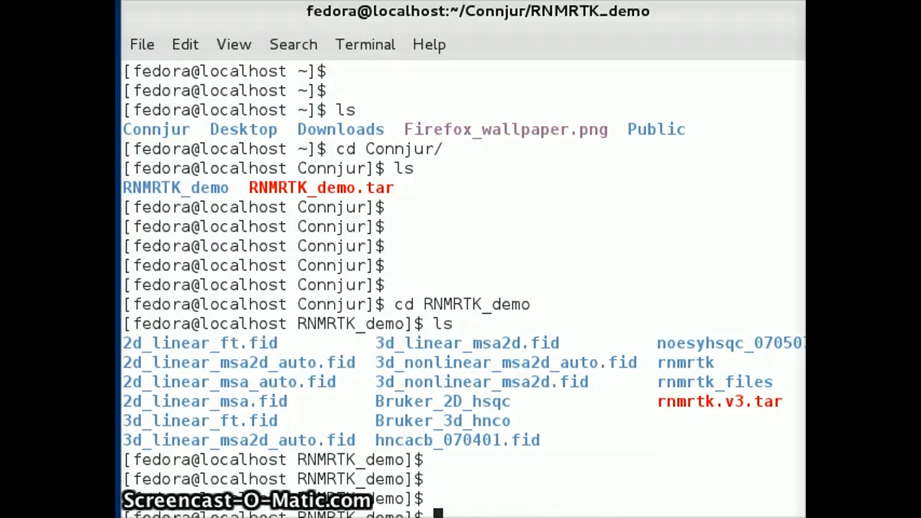
Change to the 3d_linear_msa2d.fid directory and list its files.
text(cd 3d)
key(Tab)
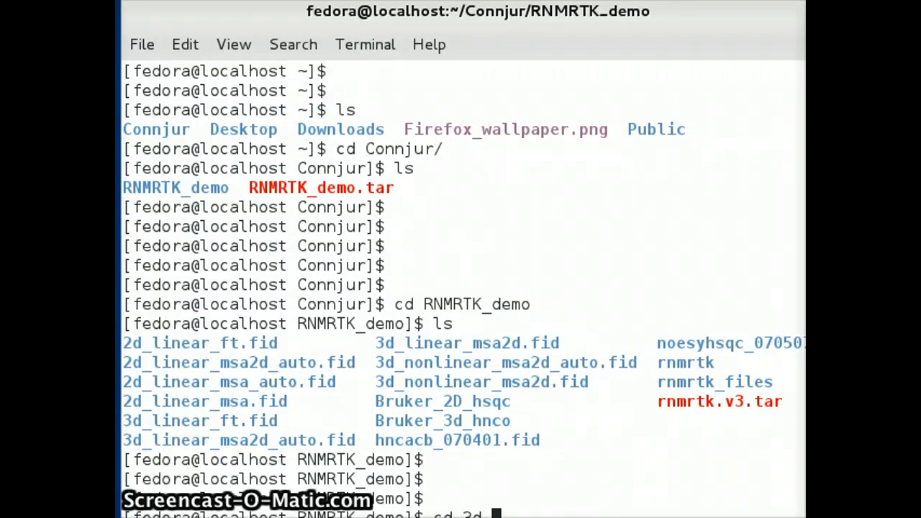
text(l)
key(Tab)
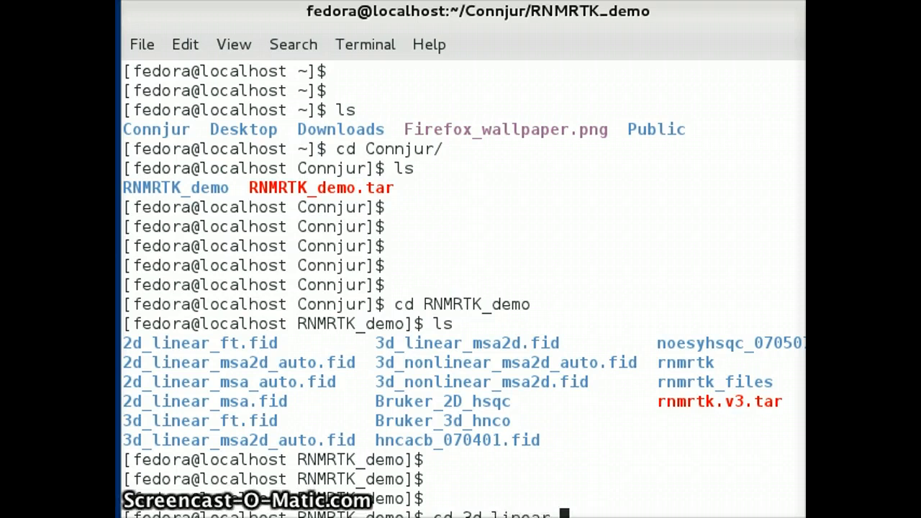
text(m)
key(Tab)
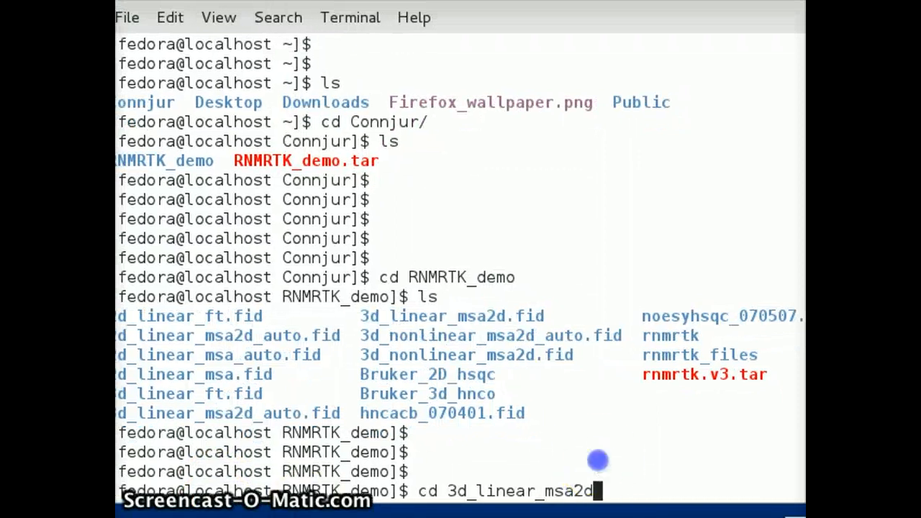
key(Tab)
text(.)
key(Tab)
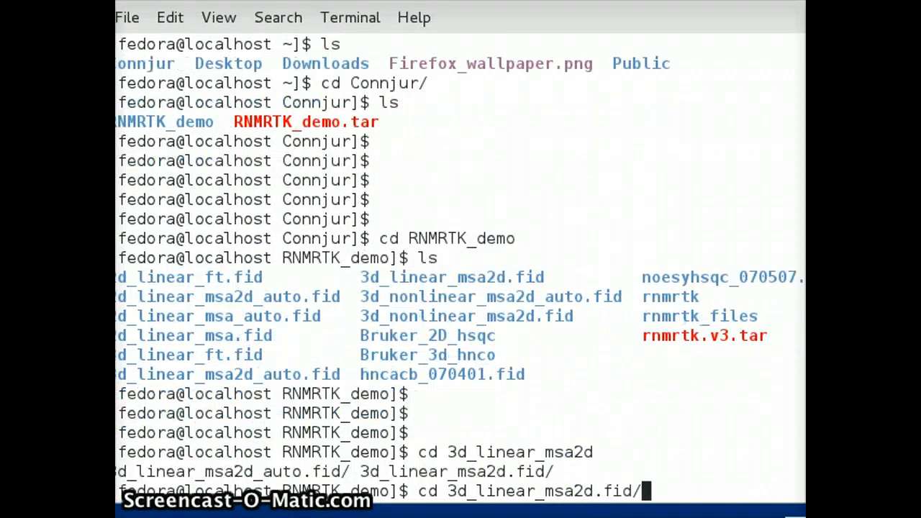
key(Return)
text(ls)
key(Return)
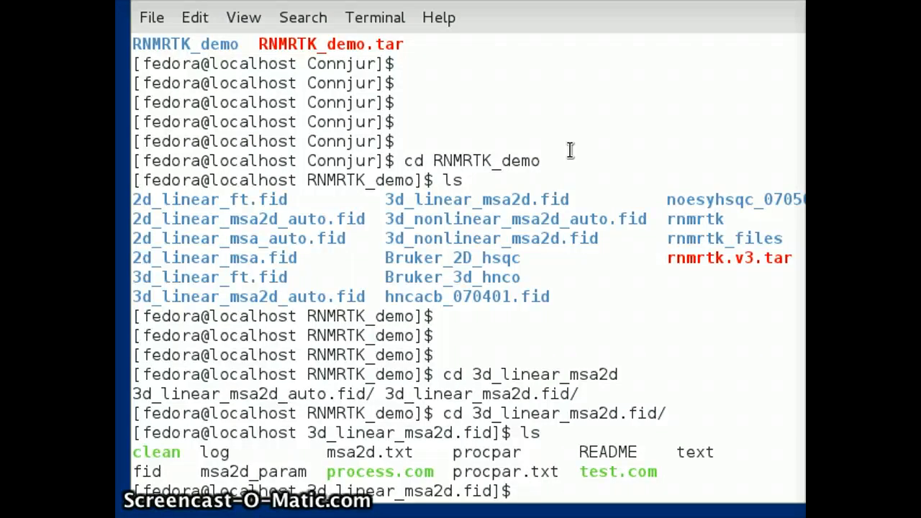
Run the test.com script from the current directory with ./test.com.
text(./p)
key(BackSpace)
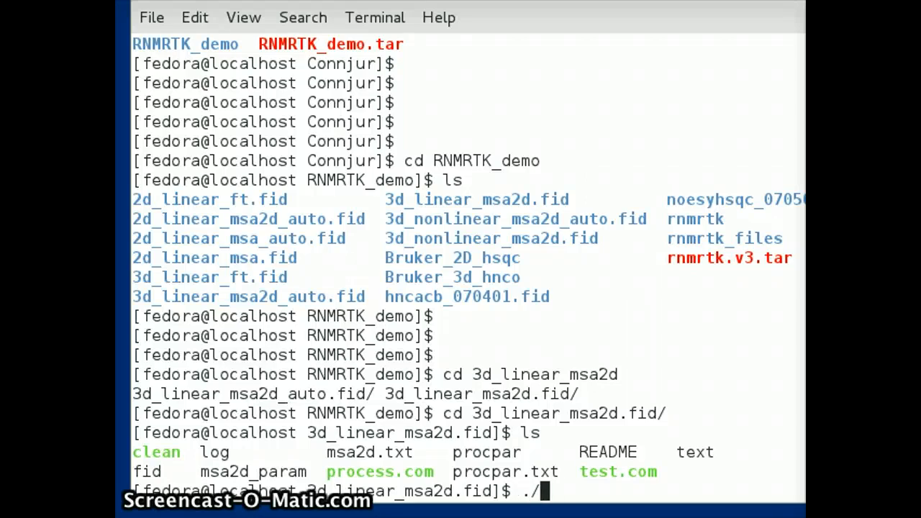
text(te)
key(Tab)
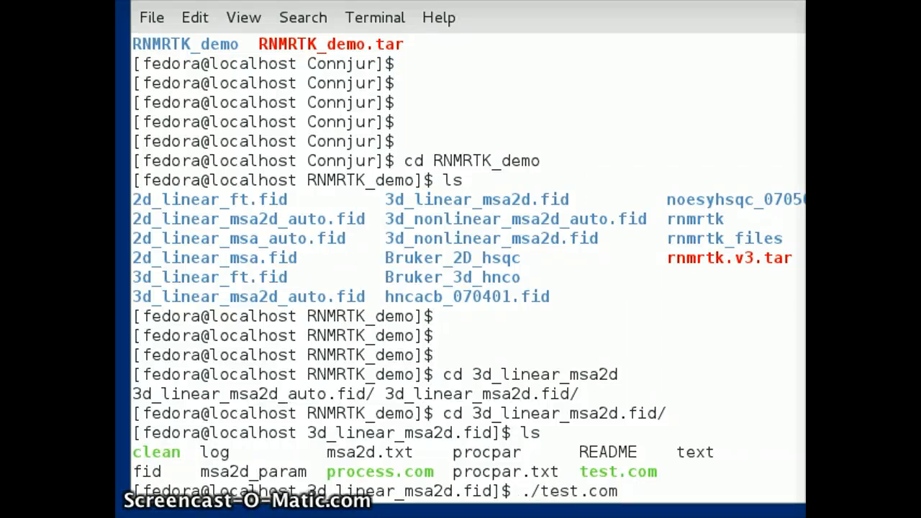
key(Return)
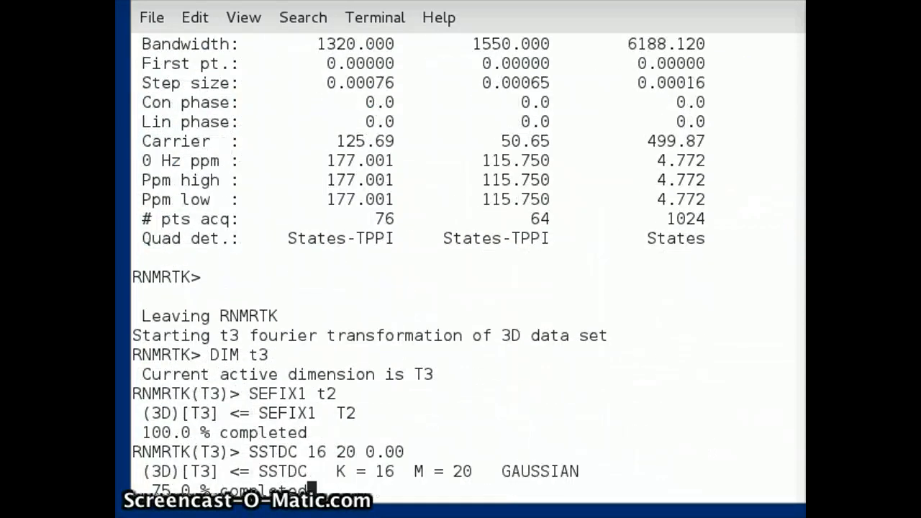